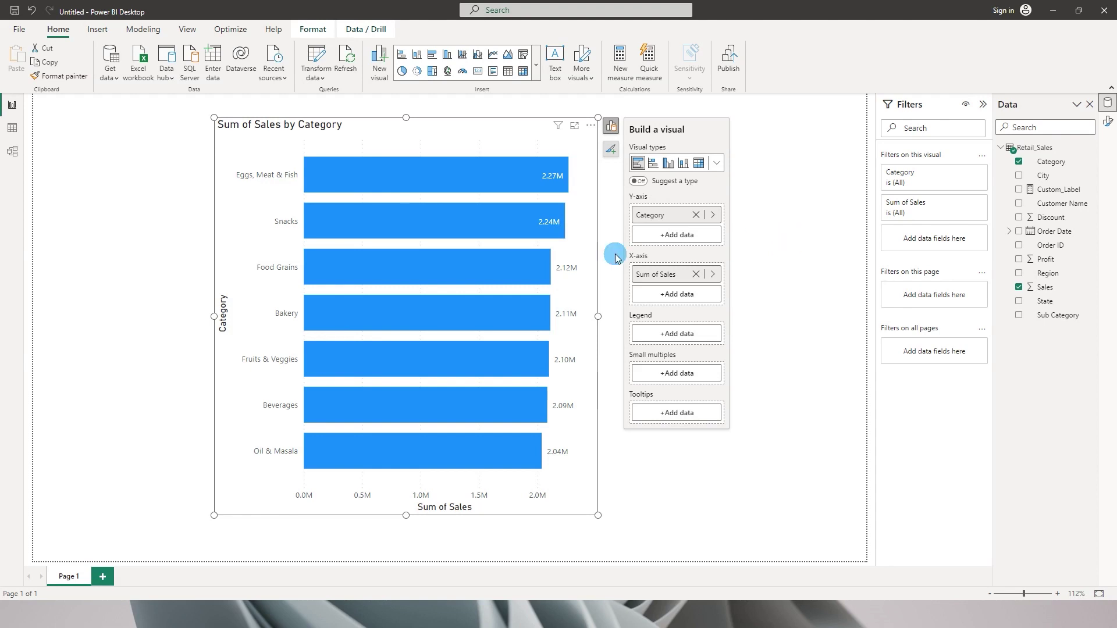
Turn on the custom label option in the values settings of the bar chart's data labels.
mouse_move(548, 183)
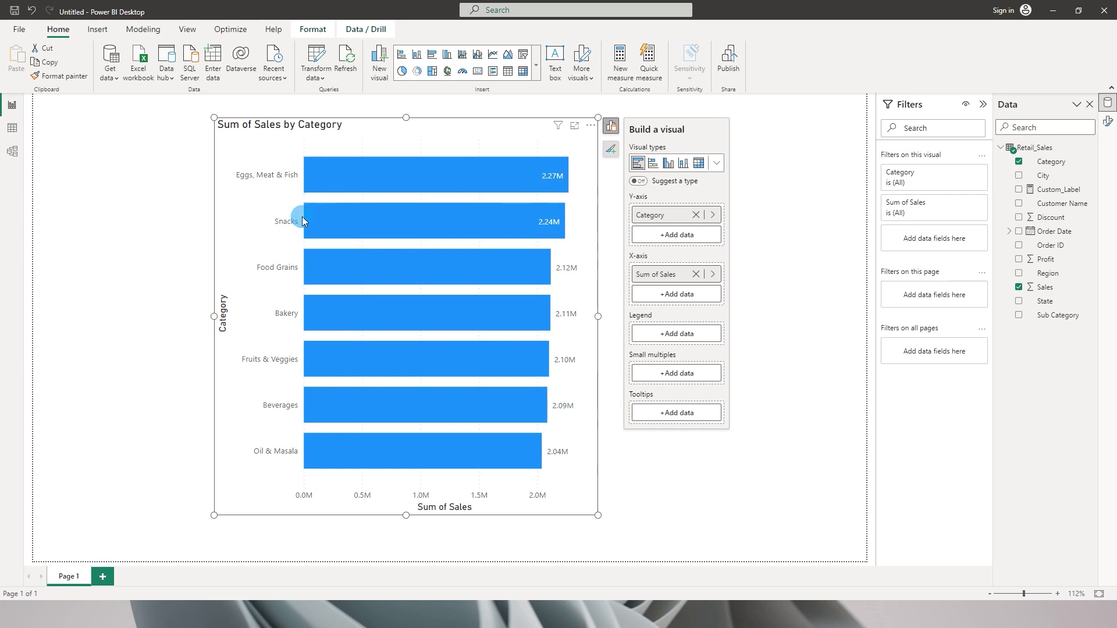
mouse_move(550, 233)
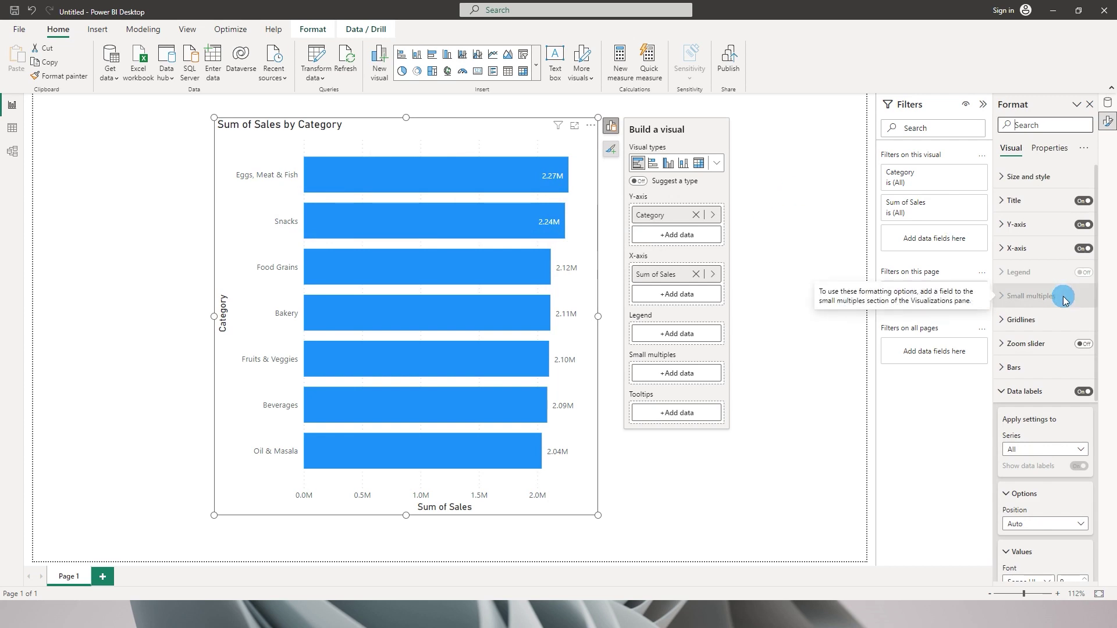
scroll(1067, 315, "down", 5)
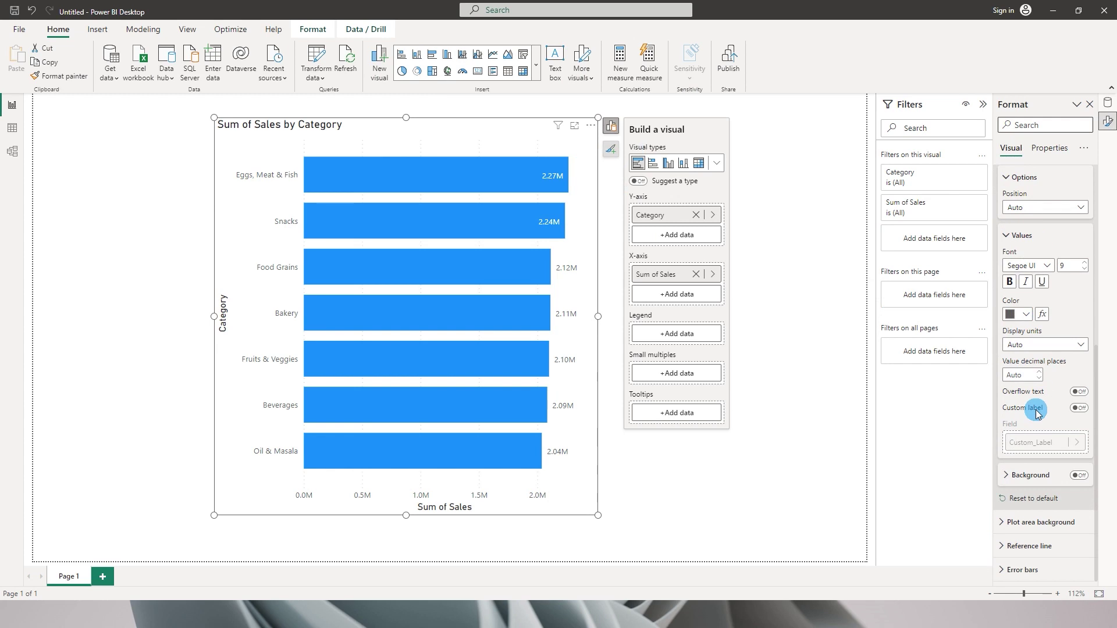
left_click(1079, 410)
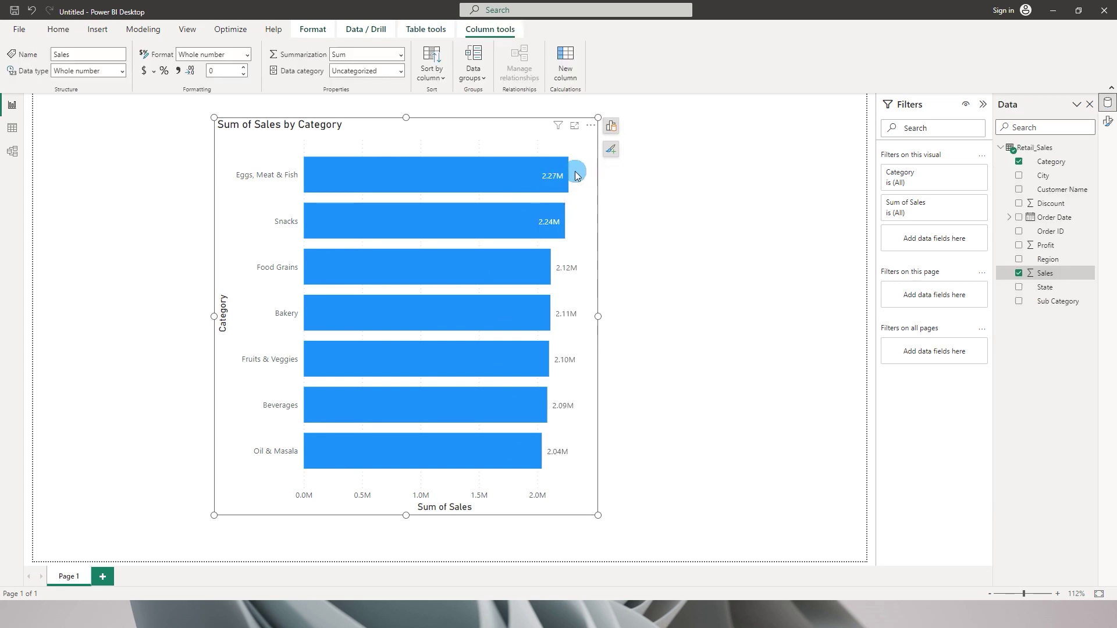
Create a new measure named Custom_Label in the Retail_Sales table.
left_click(1091, 149)
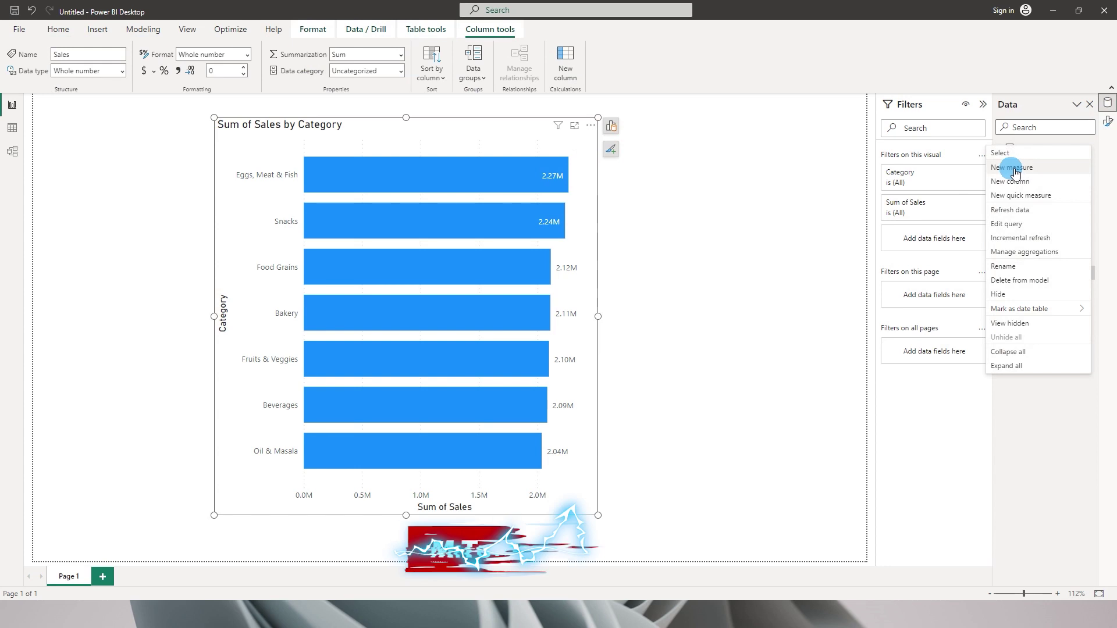
key("Escape")
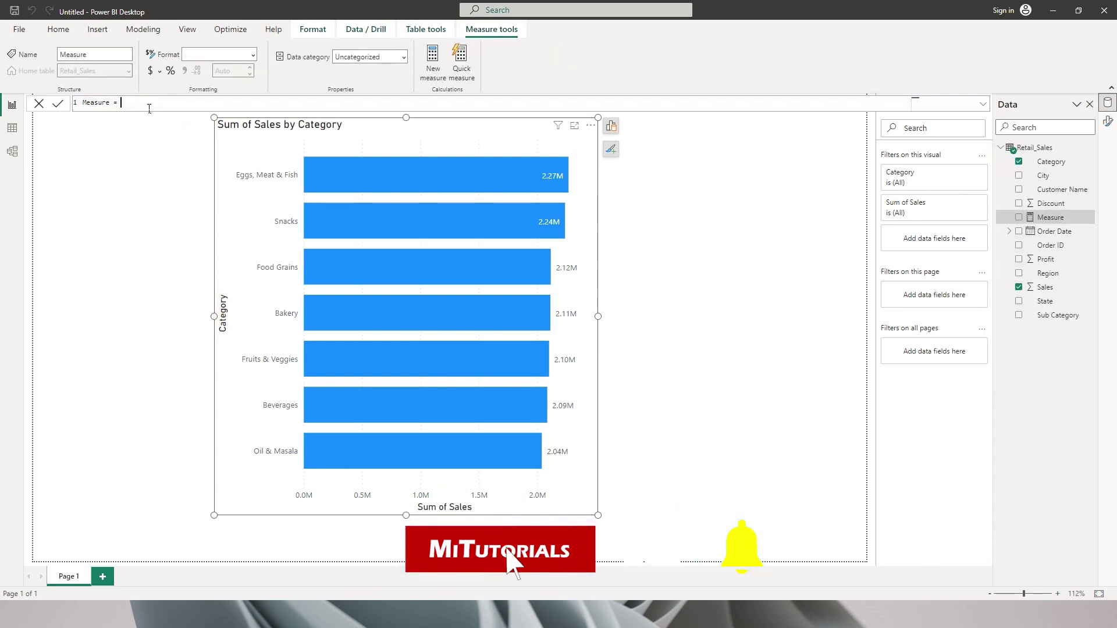
double_click(109, 107)
type("Cu")
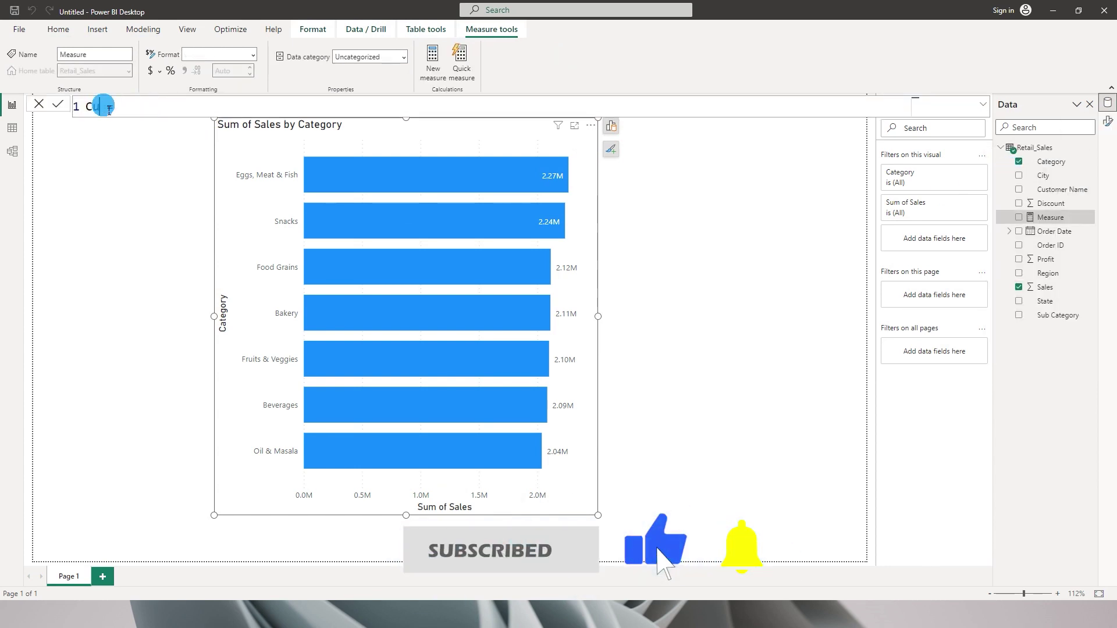
type("stom_Label =")
key("Return")
Start the Custom_Label formula with DIVIDE and enter CALCULATE(SUM(Retail_Sales[Sales])) as the numerator.
left_click(195, 111)
type("divide(s")
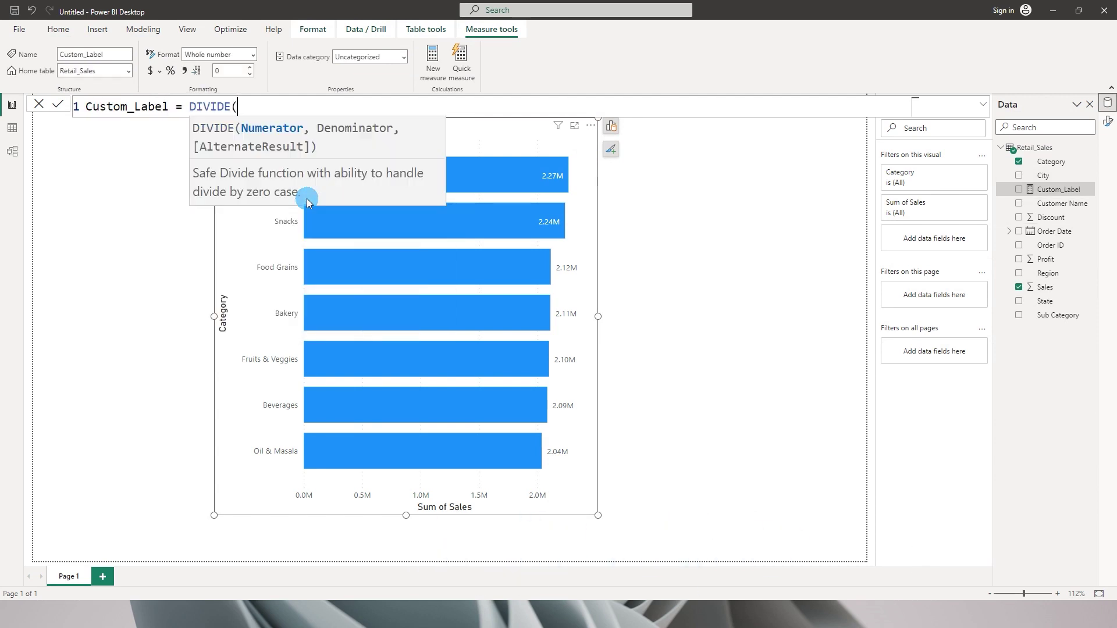
key("BackSpace")
type("CALCULATE(SUM(Retail_Sales[S")
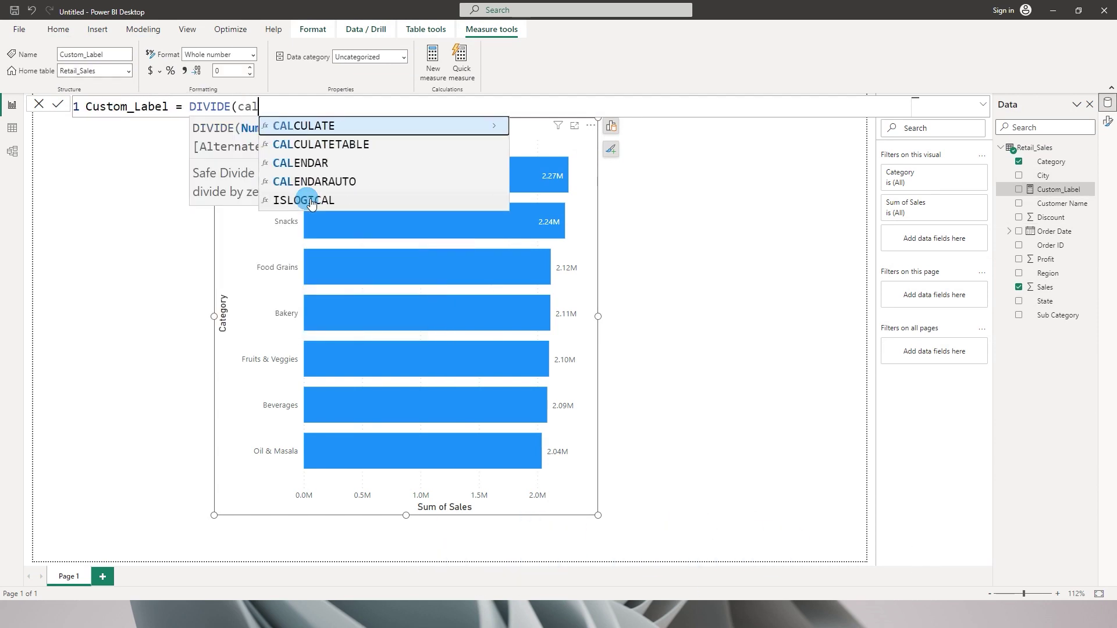
type("ales")
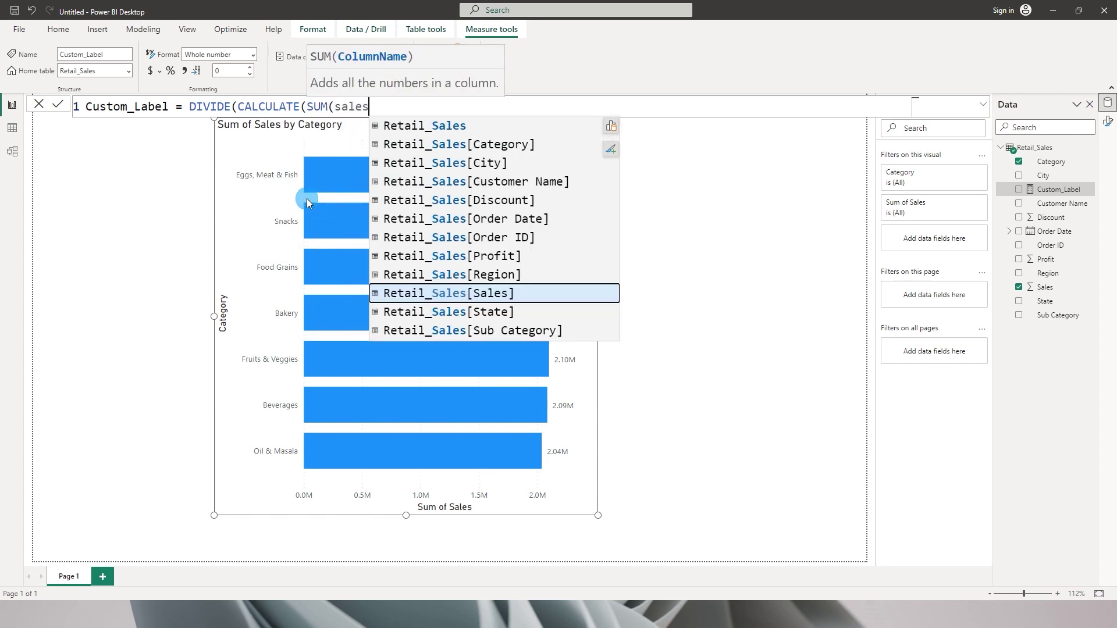
key("Tab")
type("))")
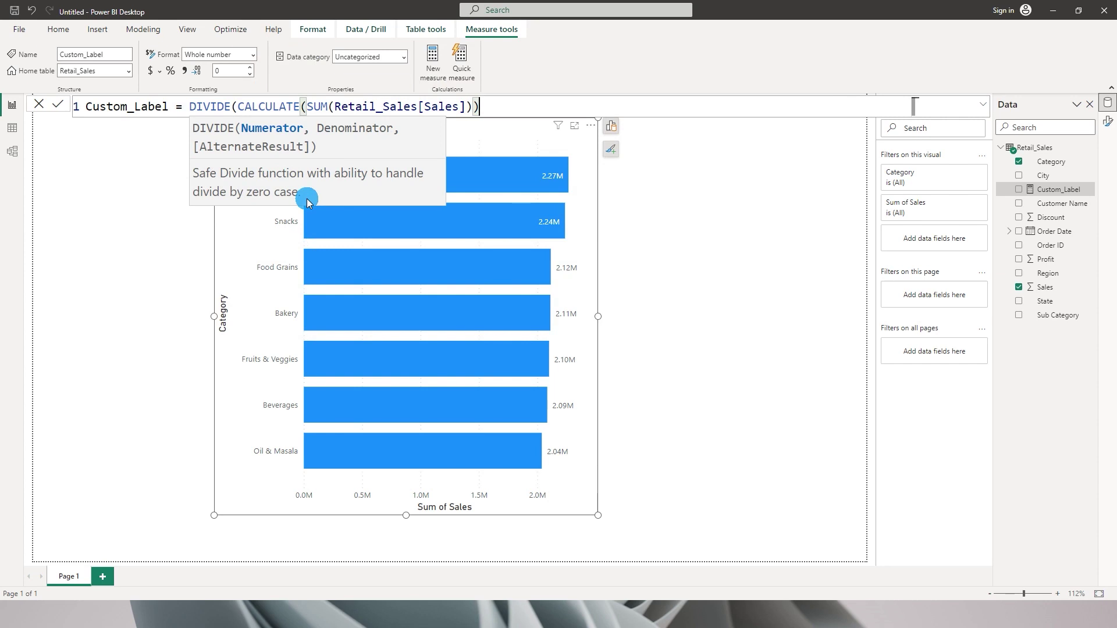
type(",")
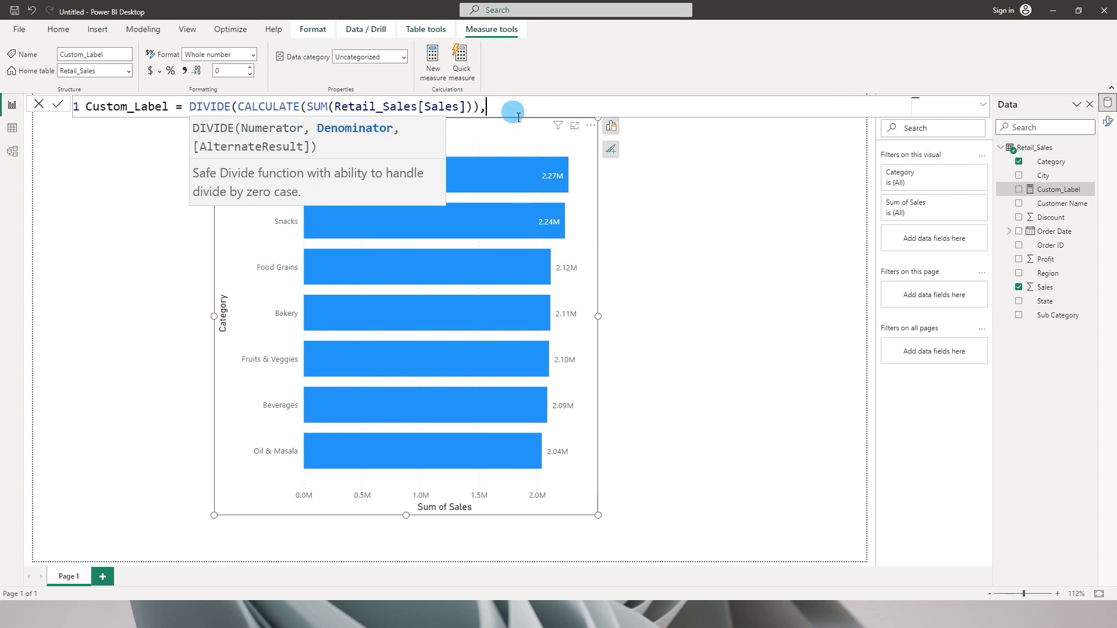
Enter CALCULATE(SUM(Retail_Sales[Sales]),ALL(Retail_Sales)) as the DIVIDE denominator and commit the Custom_Label measure.
type("CAL")
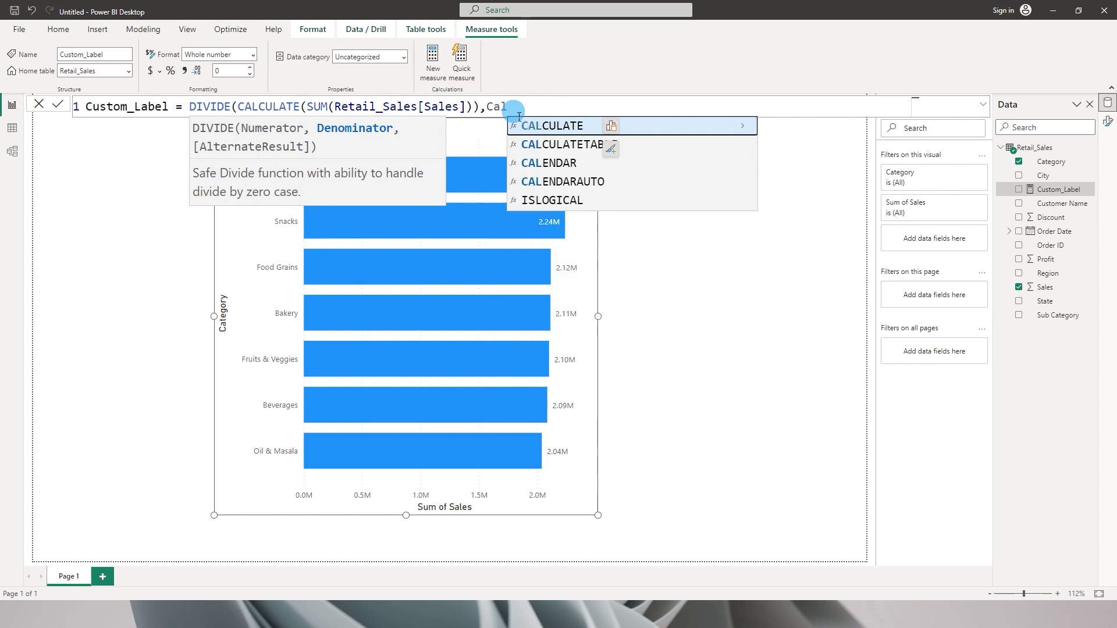
key("Tab")
type("SUM(Retail_Sales[Sales]")
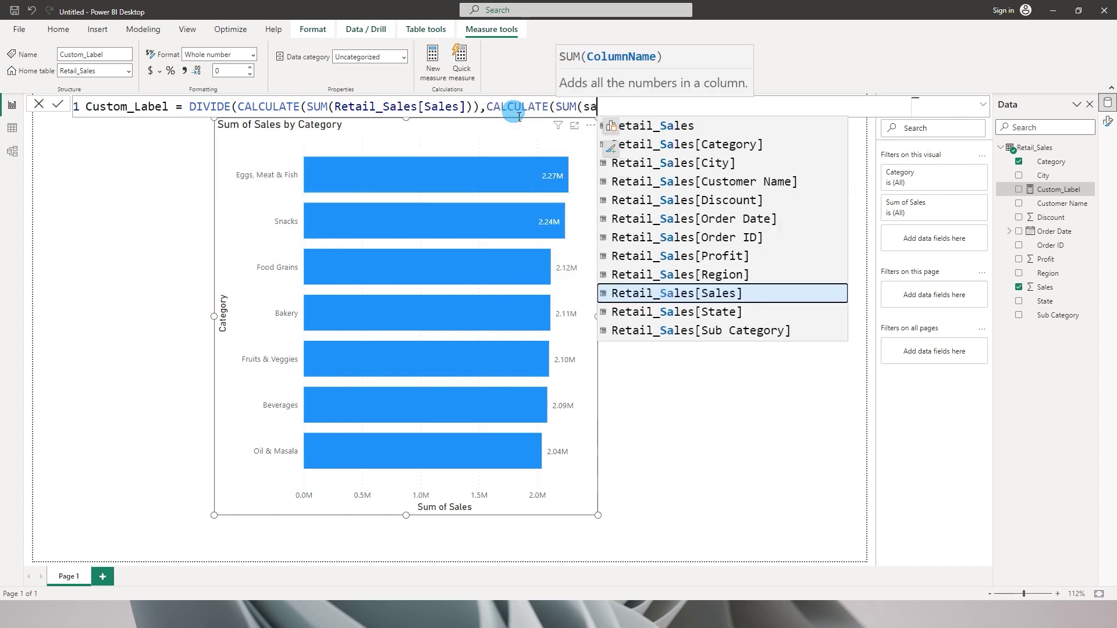
type(")")
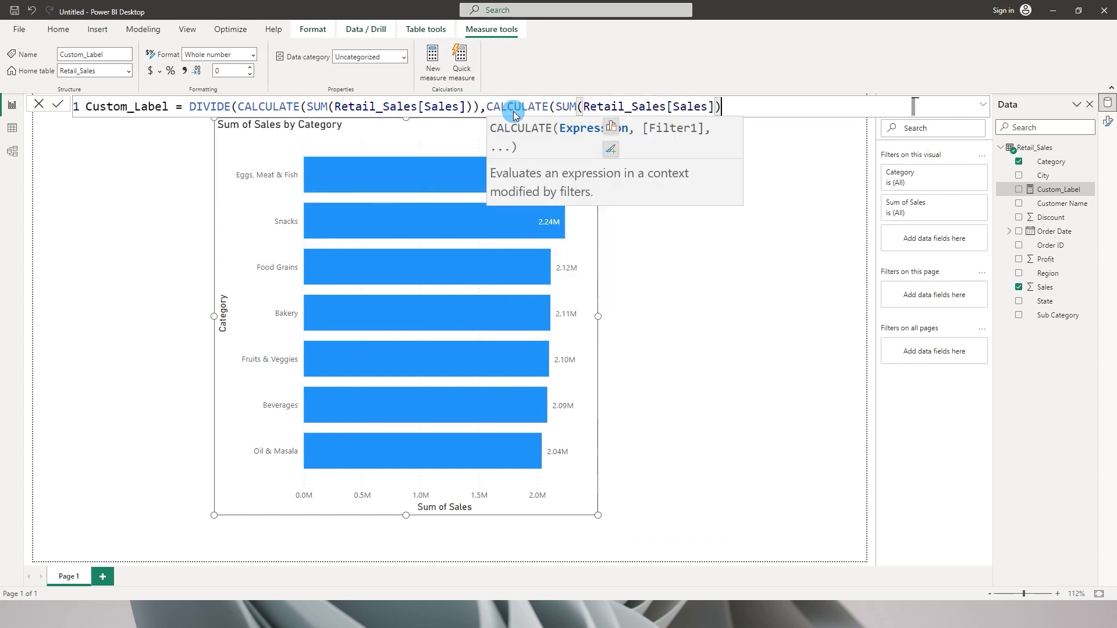
type(",All")
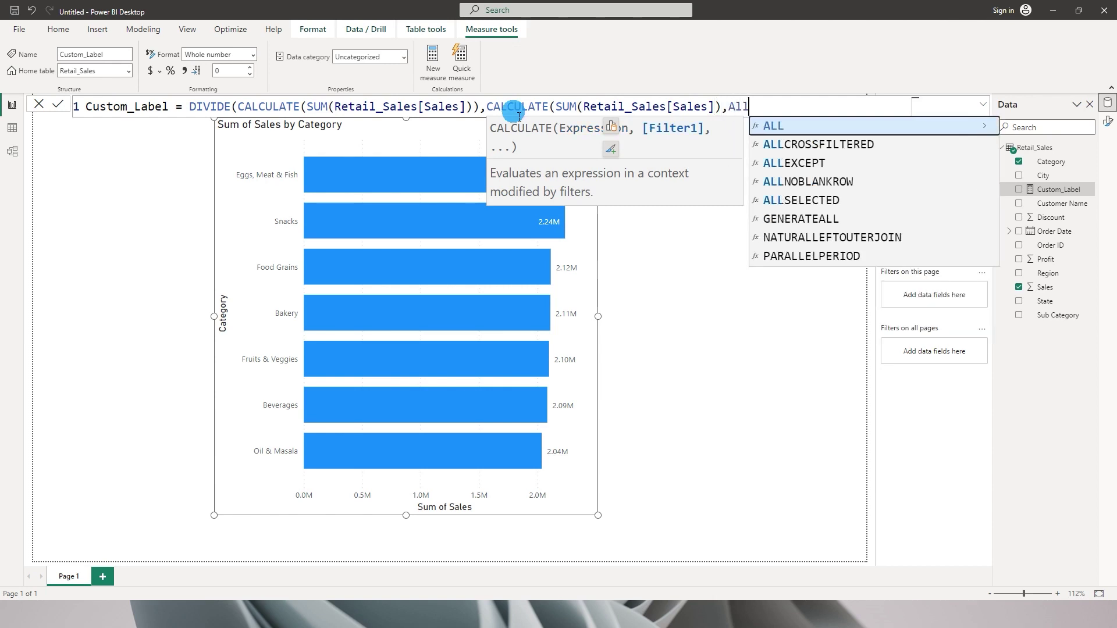
key("Tab")
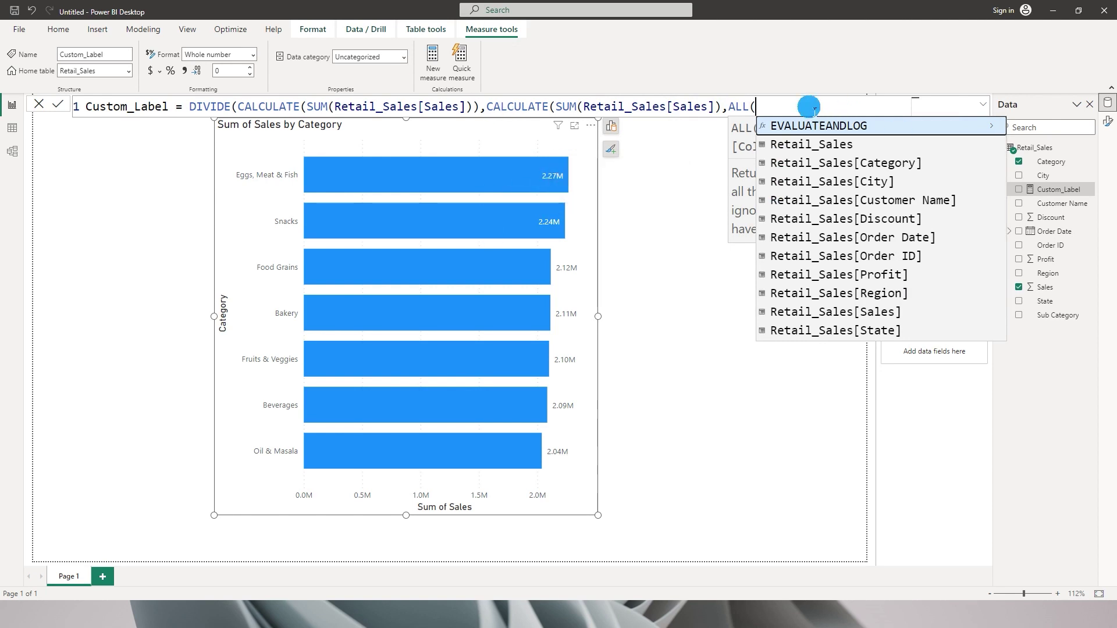
key("Down")
key("Tab")
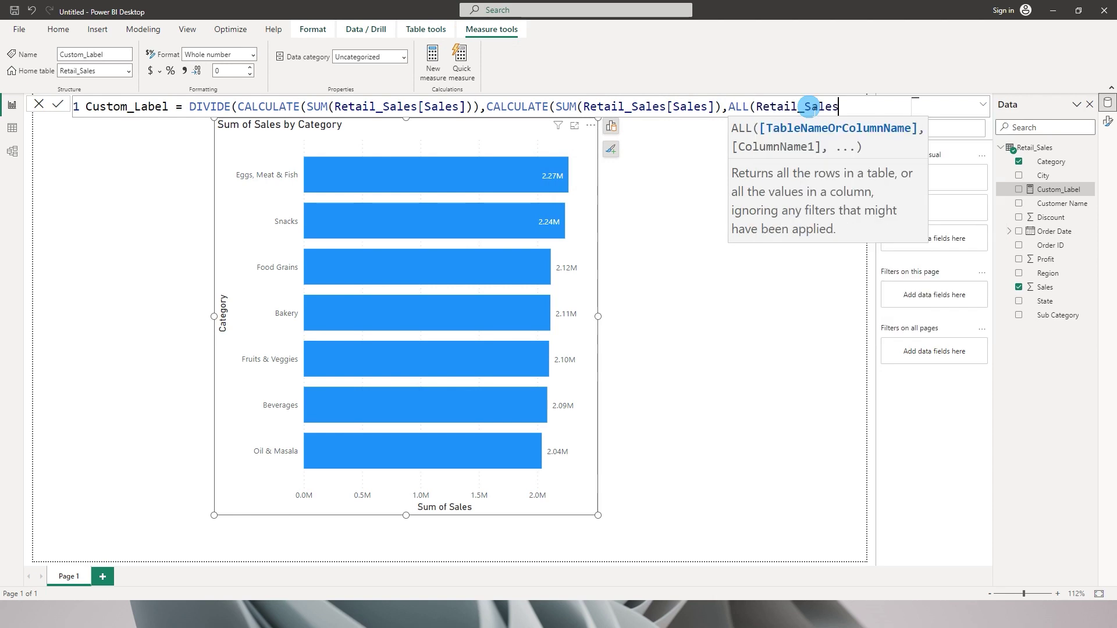
type(")))")
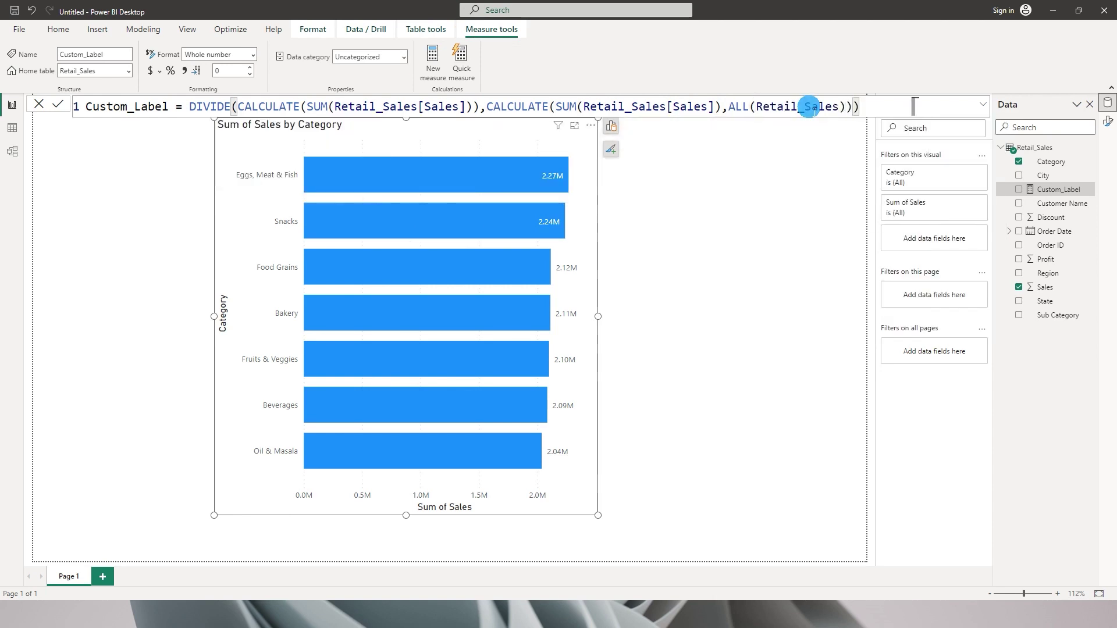
left_click(295, 135)
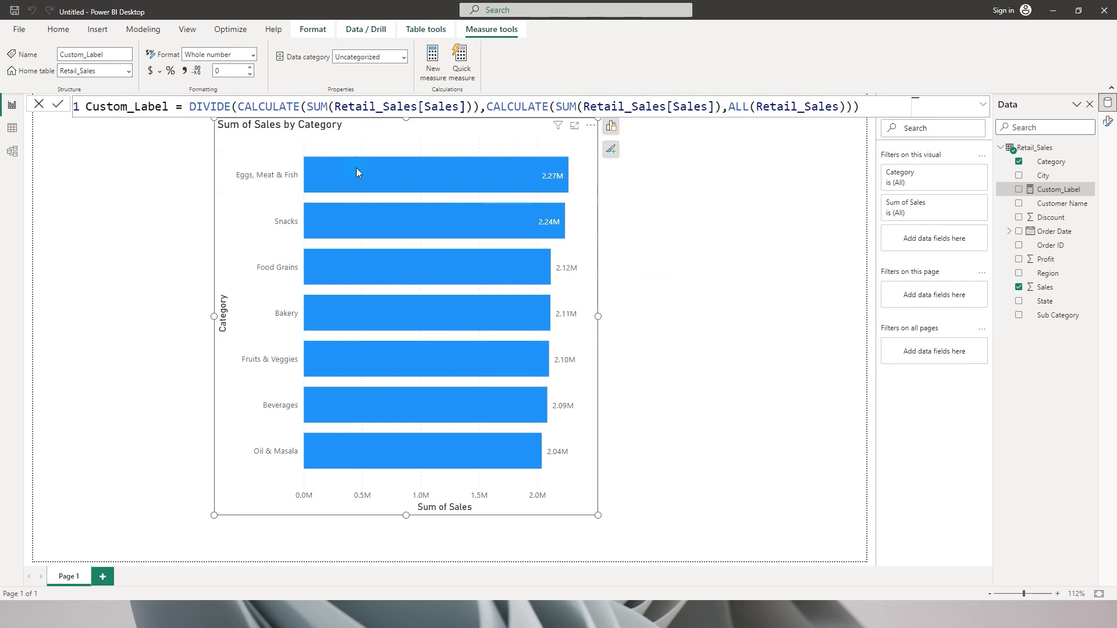
Turn on custom labels for the Sum of Sales by Category chart's data labels and assign the Custom_Label measure as their field.
left_click(389, 120)
left_click(1109, 125)
scroll(1044, 349, "down", 3)
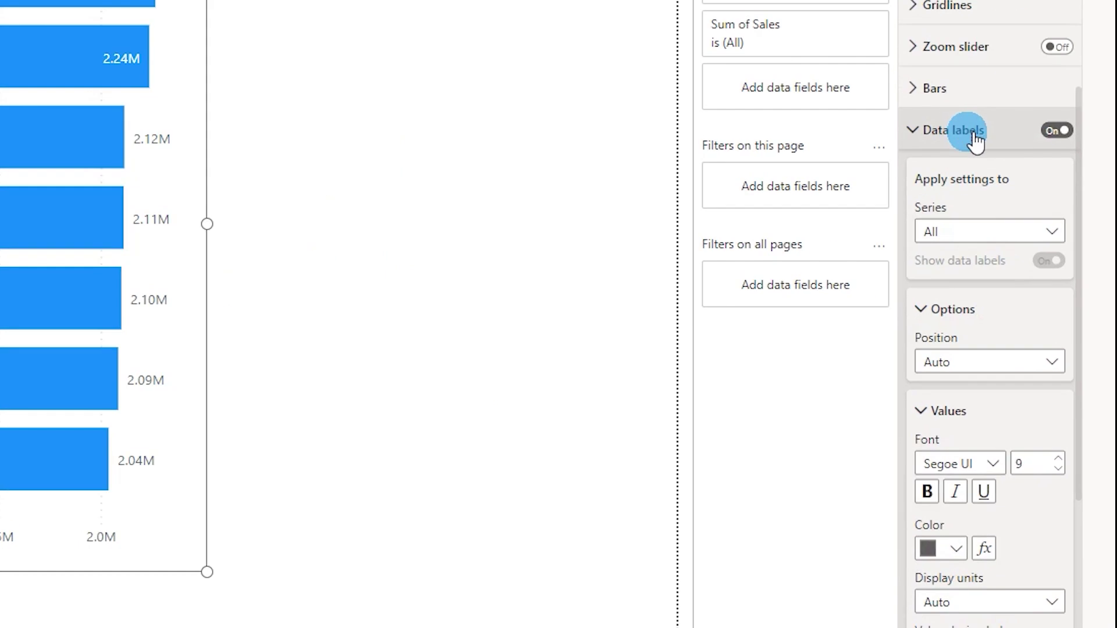
scroll(980, 249, "down", 5)
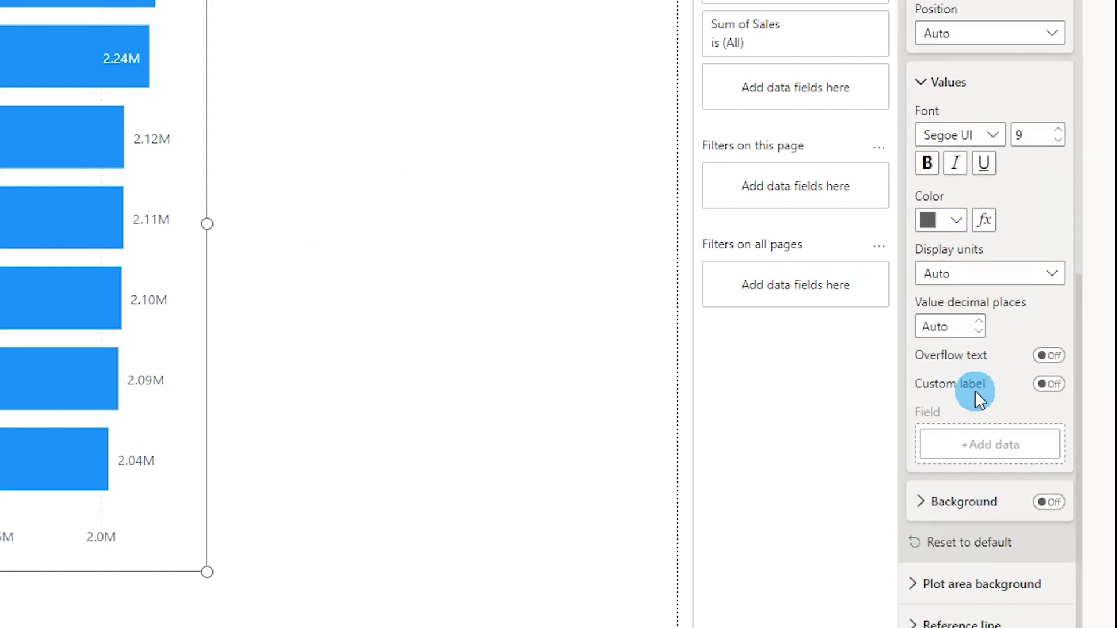
left_click(1046, 385)
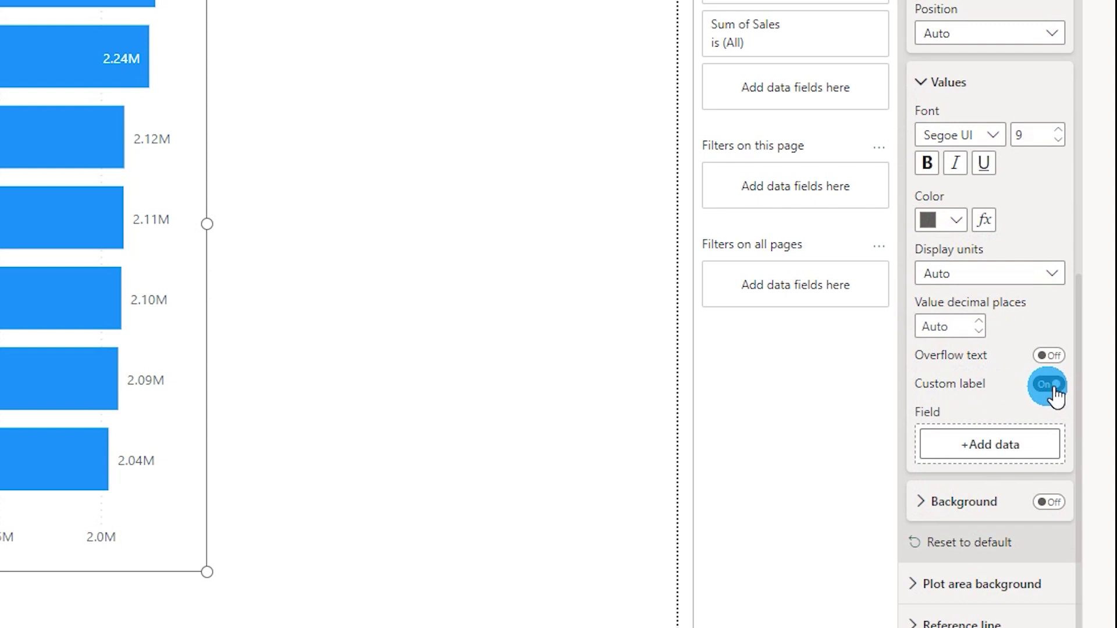
left_click(966, 459)
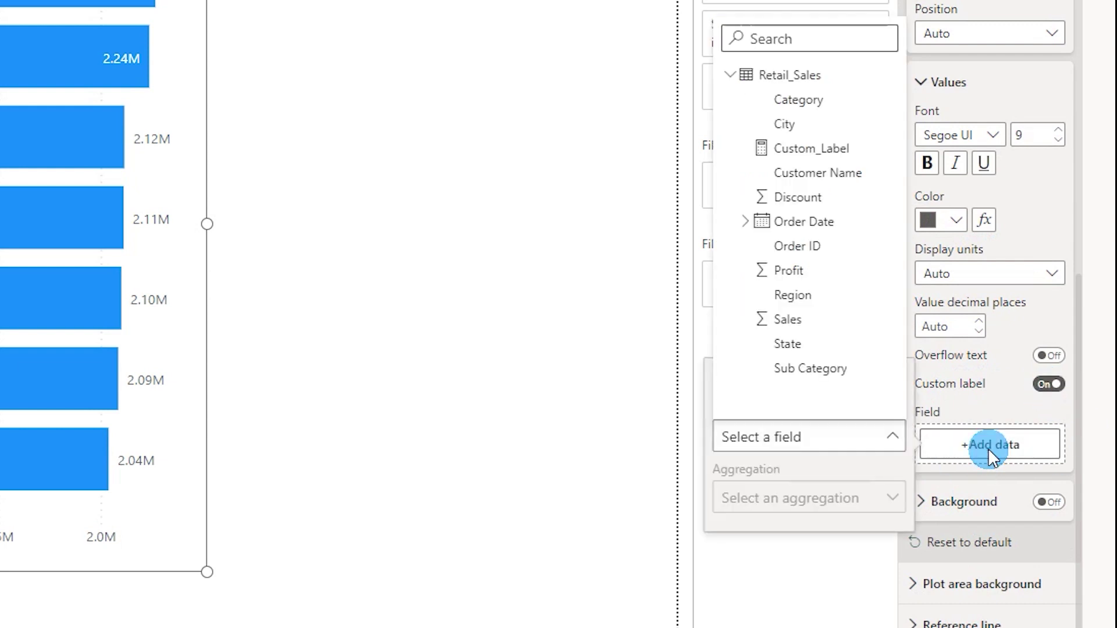
left_click(811, 151)
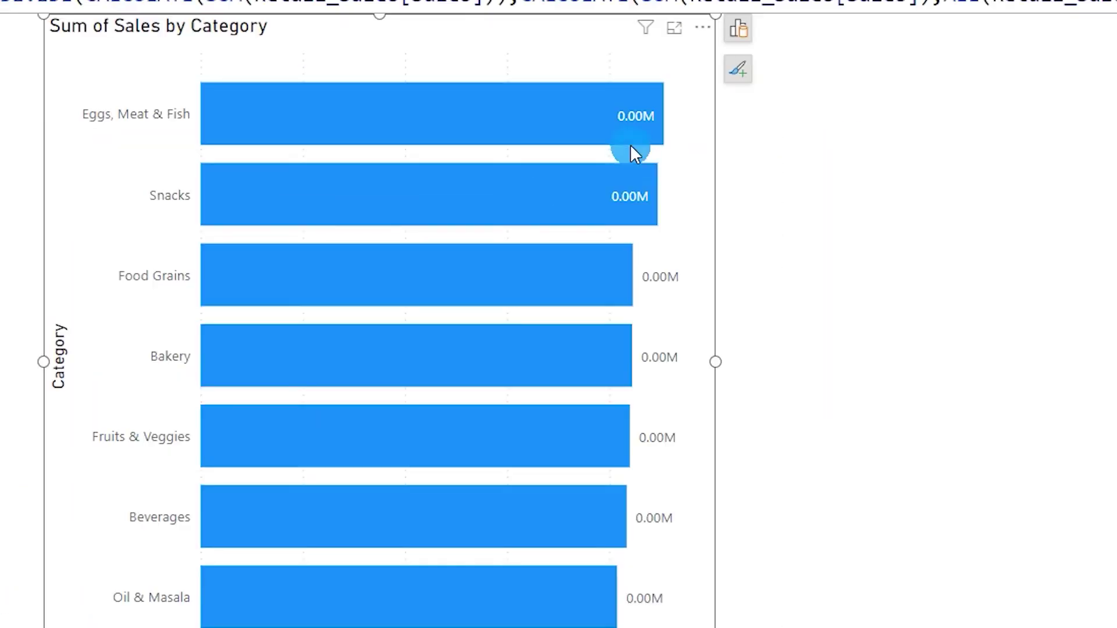
mouse_move(123, 6)
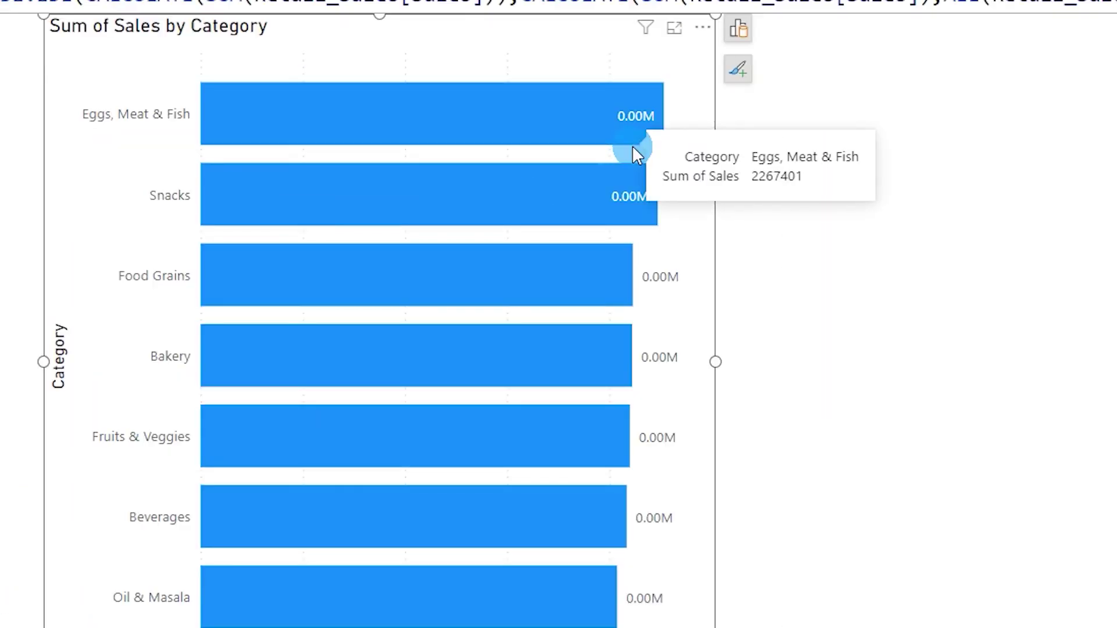
left_click(638, 153)
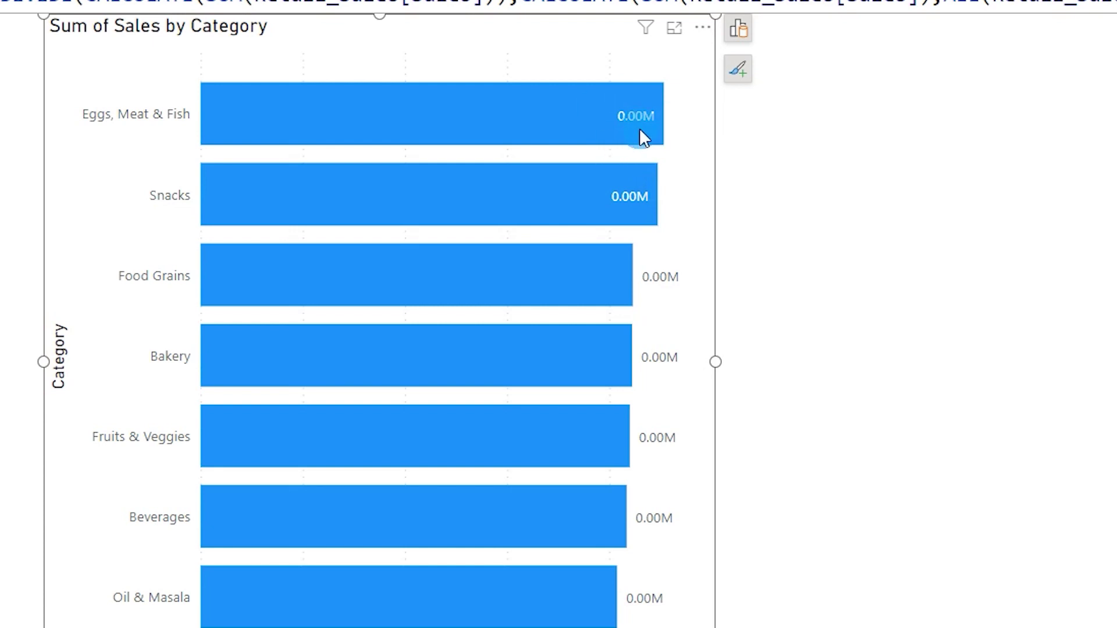
mouse_move(636, 126)
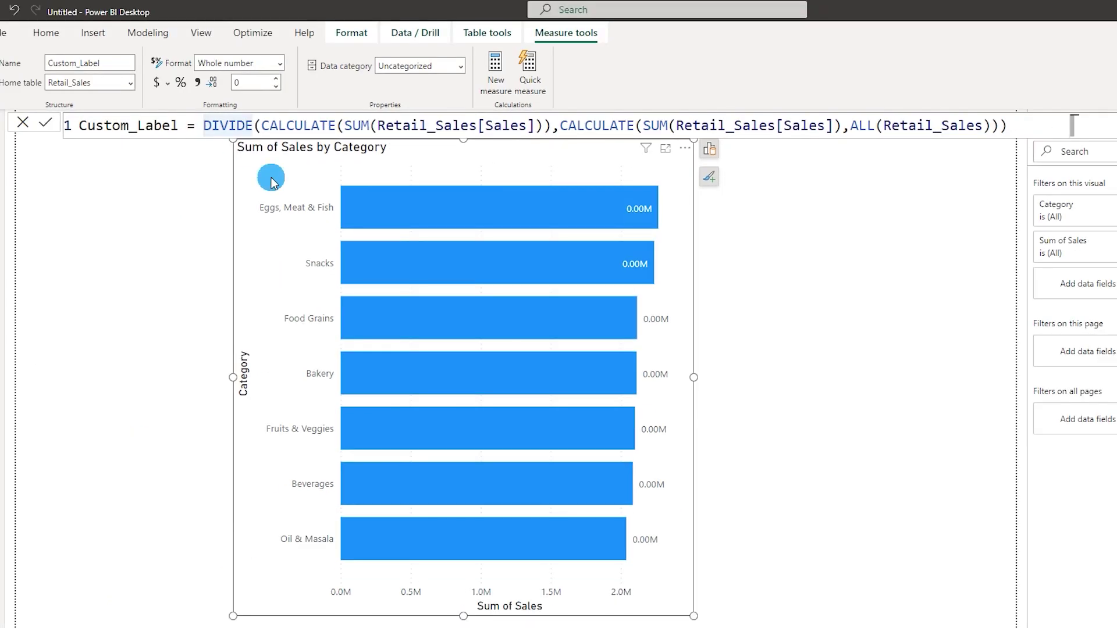
Wrap the Custom_Label measure's DIVIDE expression in FORMAT with the format string "0.00%" and commit the formula.
type("FORMAT(")
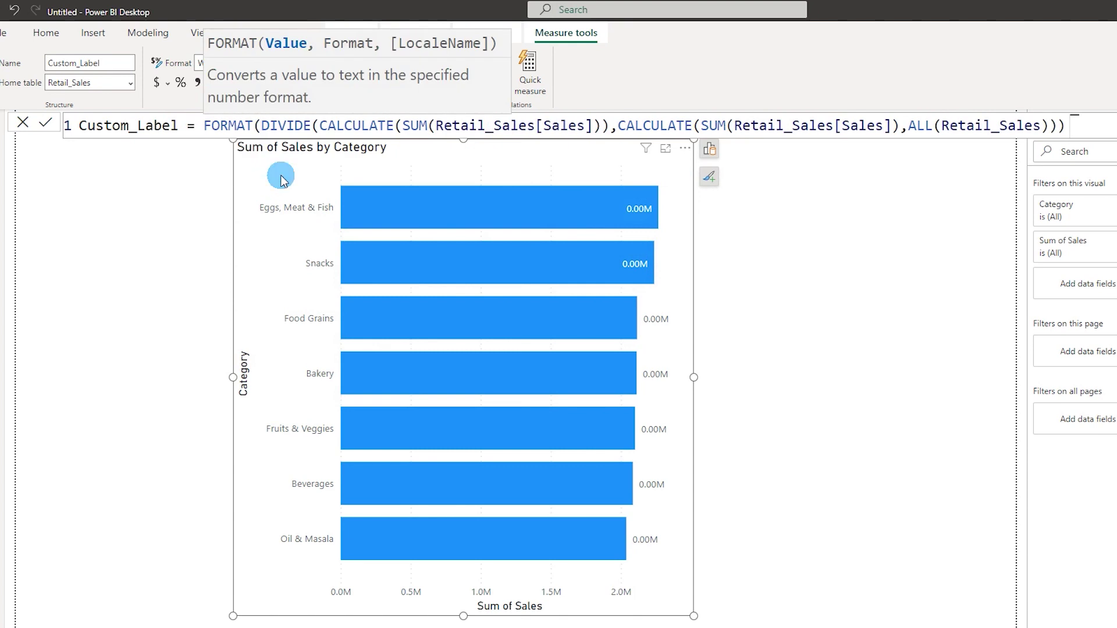
left_click(1107, 135)
left_click(1087, 145)
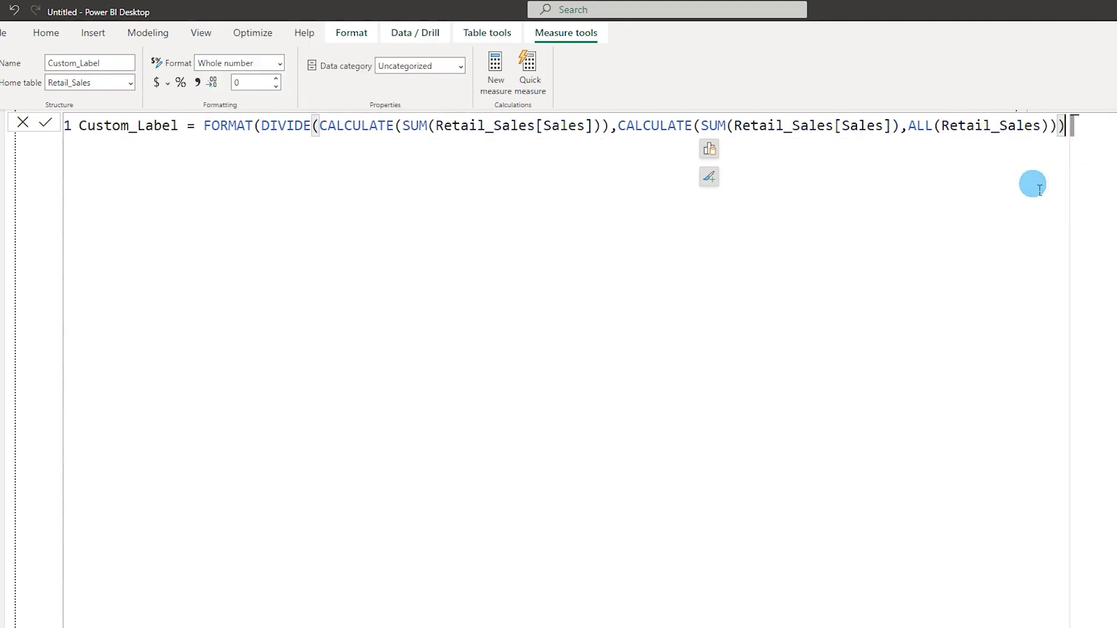
type(",\"0.")
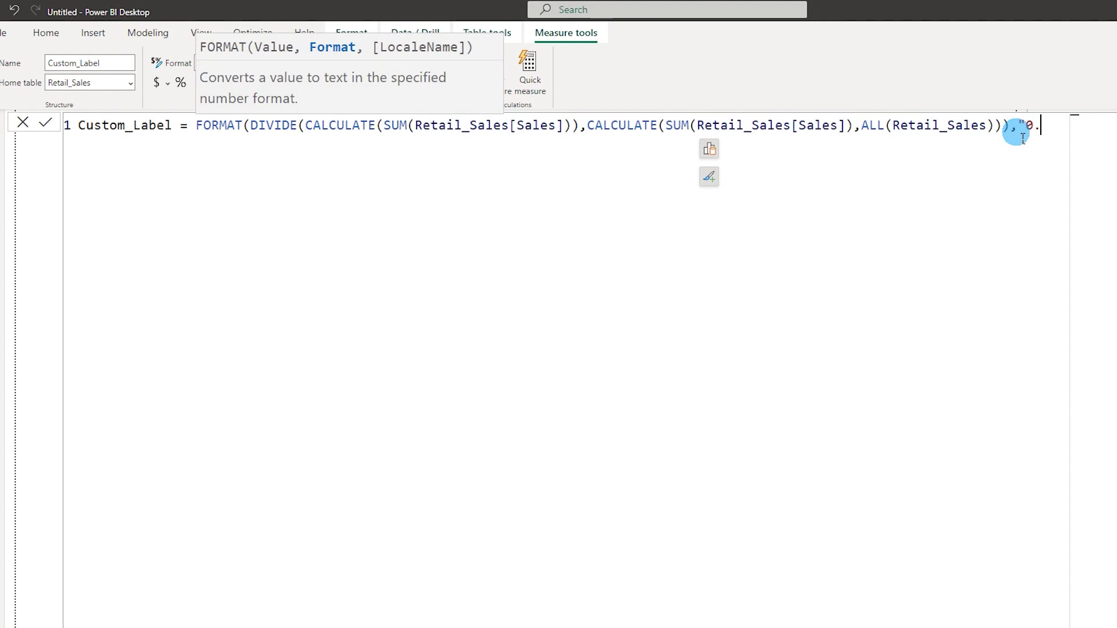
type("00%\"")
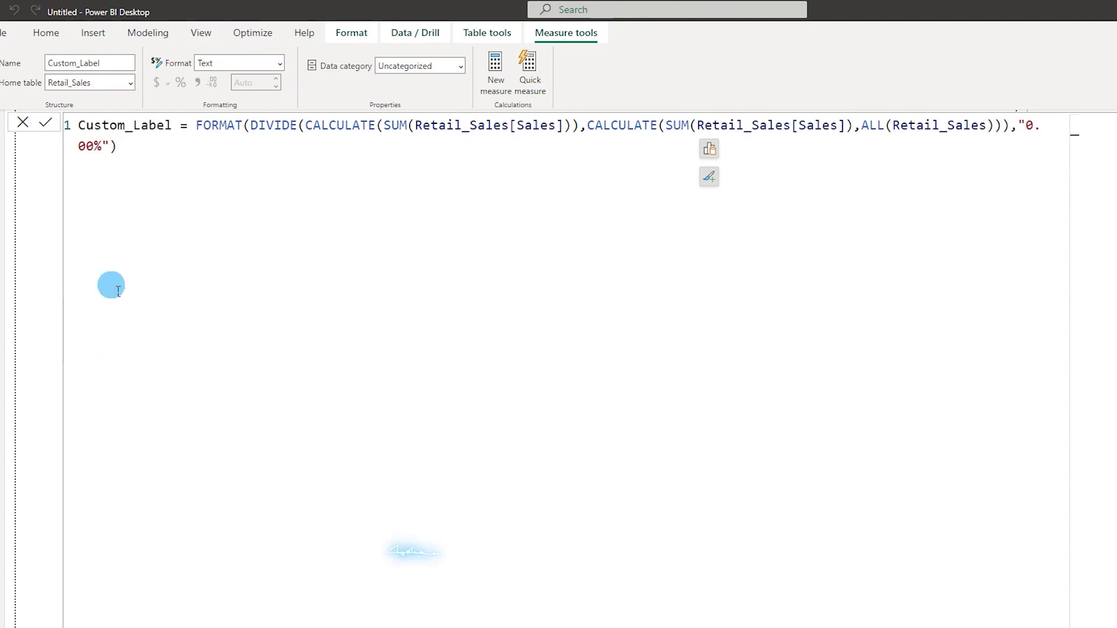
left_click(23, 122)
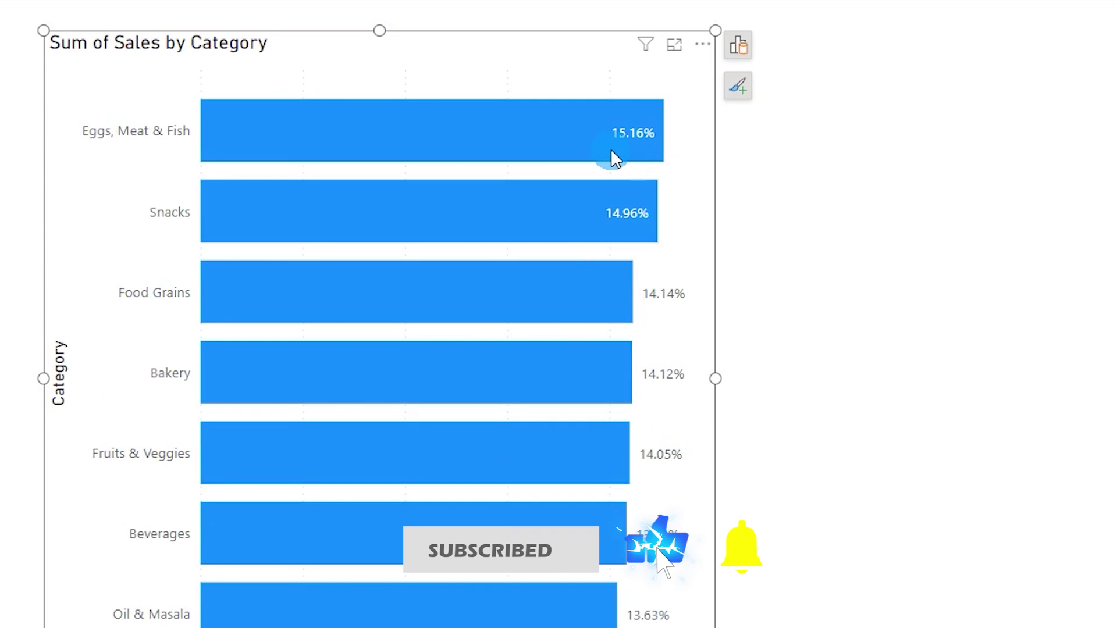
left_click(632, 215)
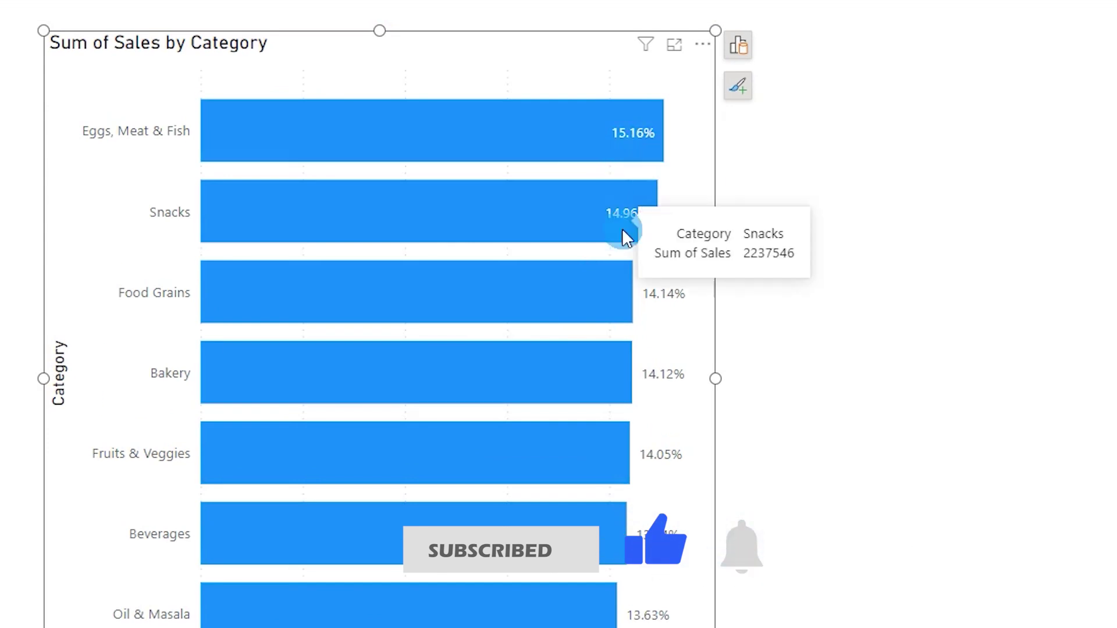
mouse_move(629, 299)
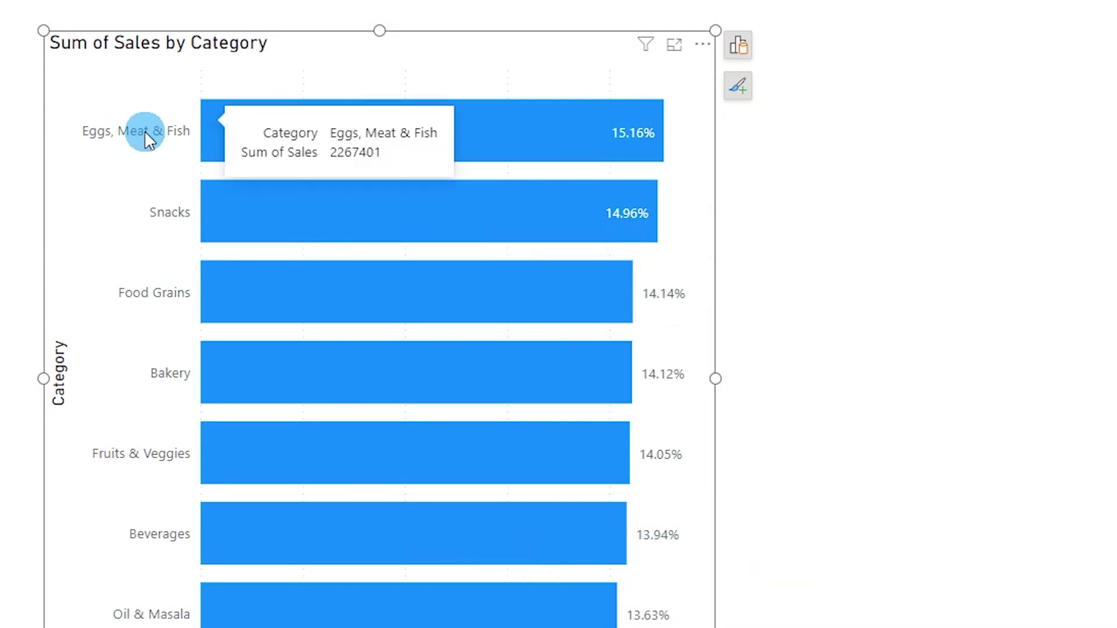
mouse_move(449, 236)
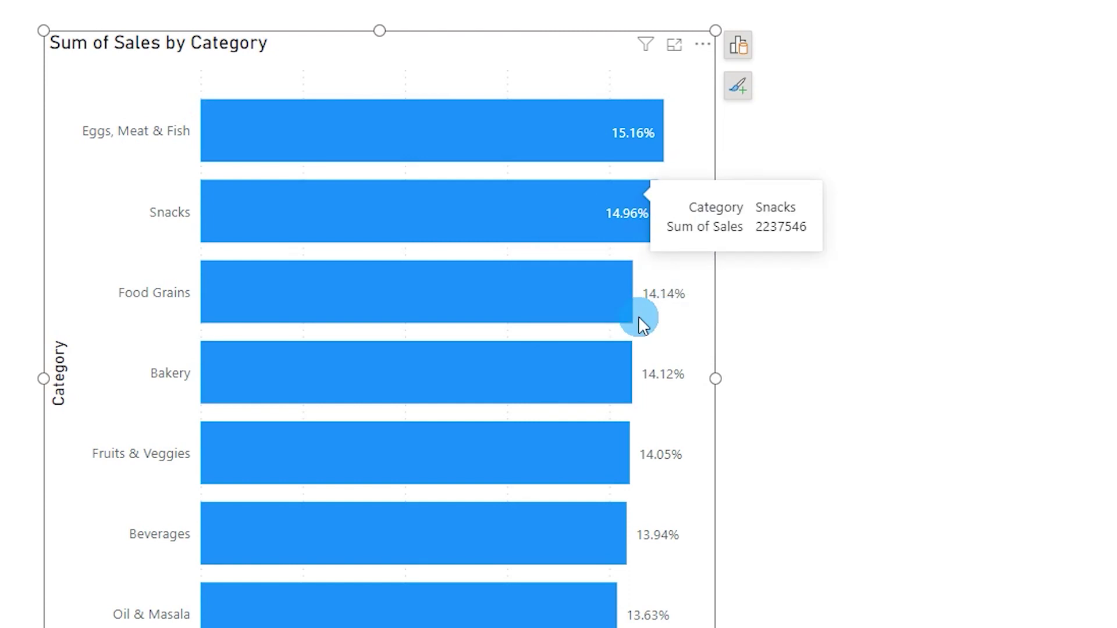
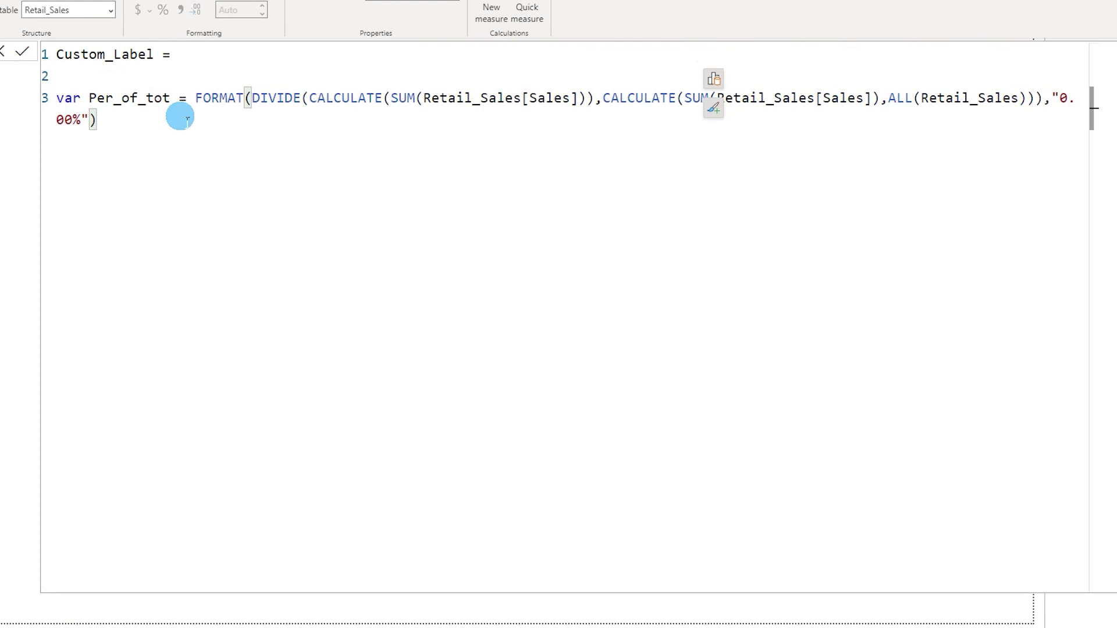
left_click(115, 108)
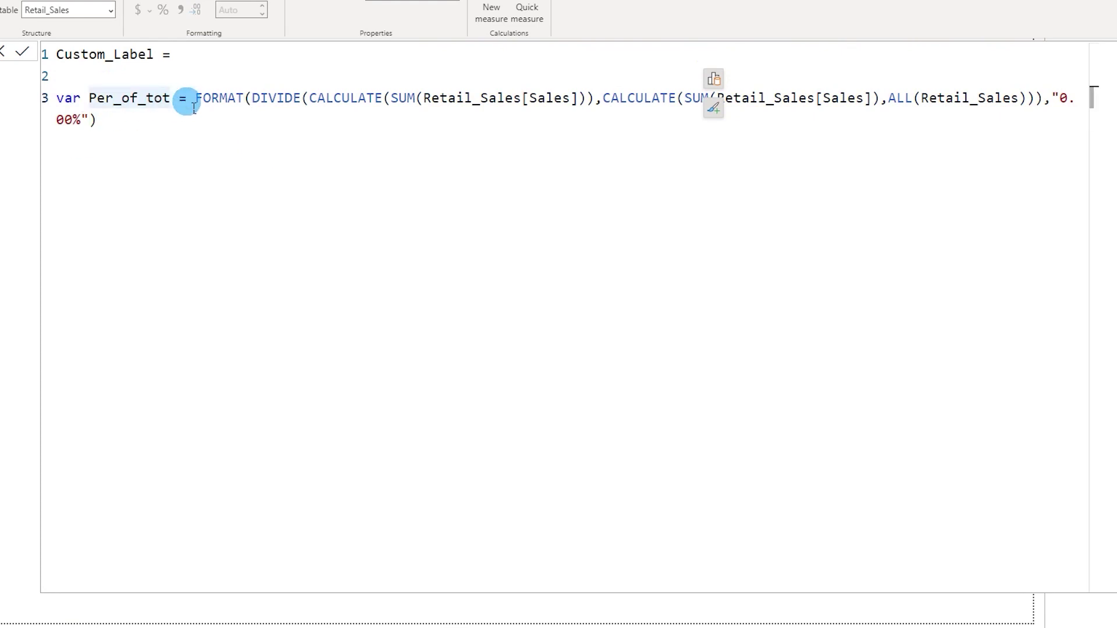
left_click(135, 130)
left_click_drag(134, 130, 211, 111)
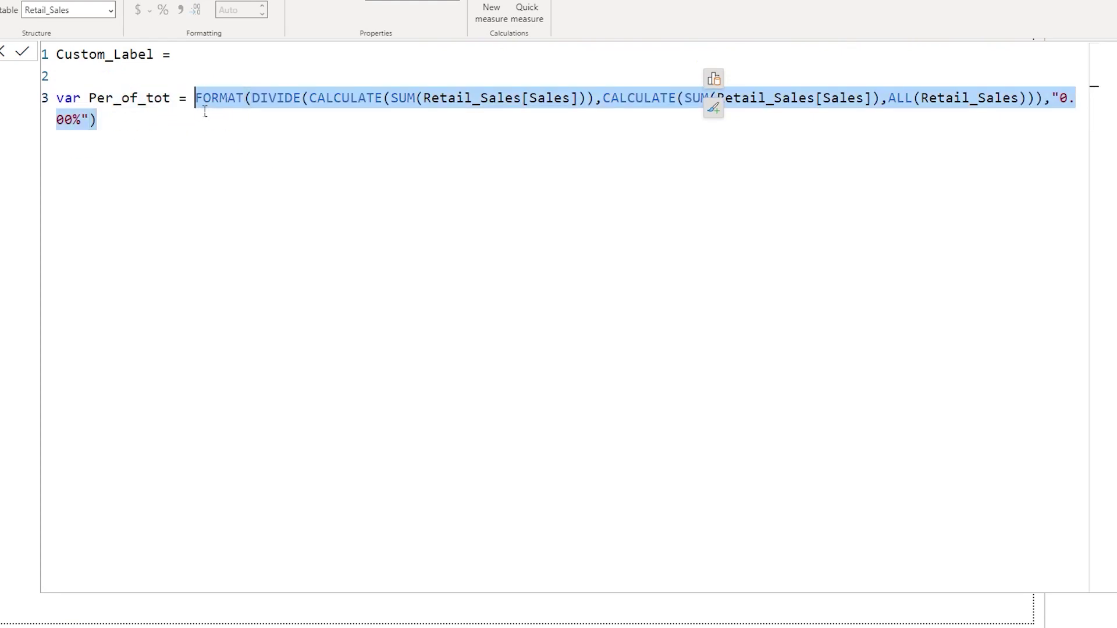
left_click(110, 102)
Define a variable Sales_ as CALCULATE(SUM(Retail_Sales[Sales])) on the blank line above the Per_of_tot variable.
left_click(195, 60)
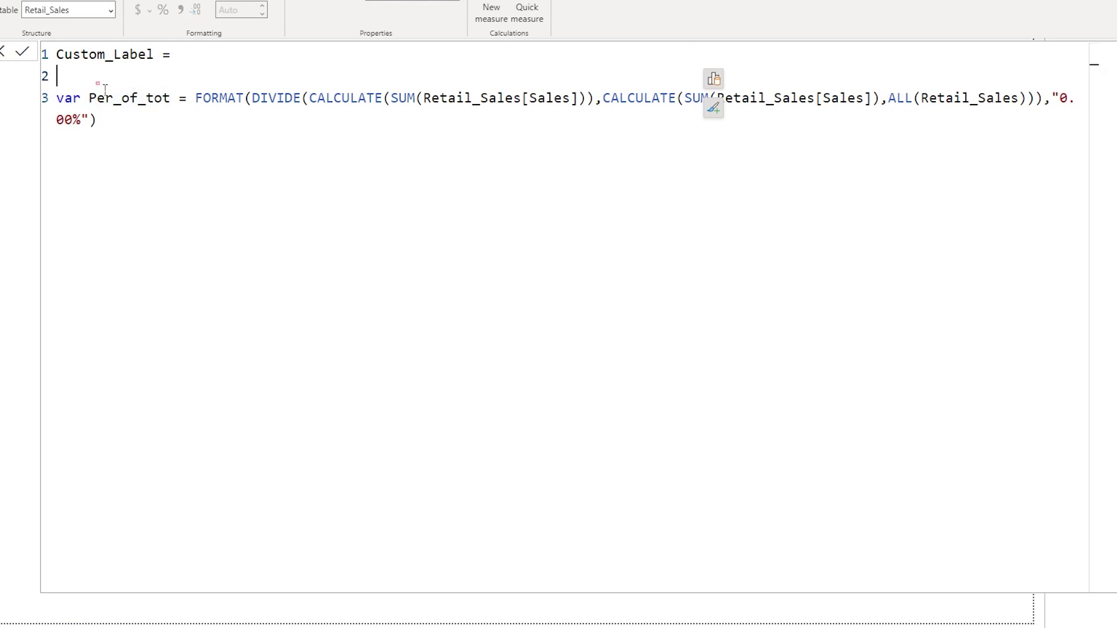
type("Var ")
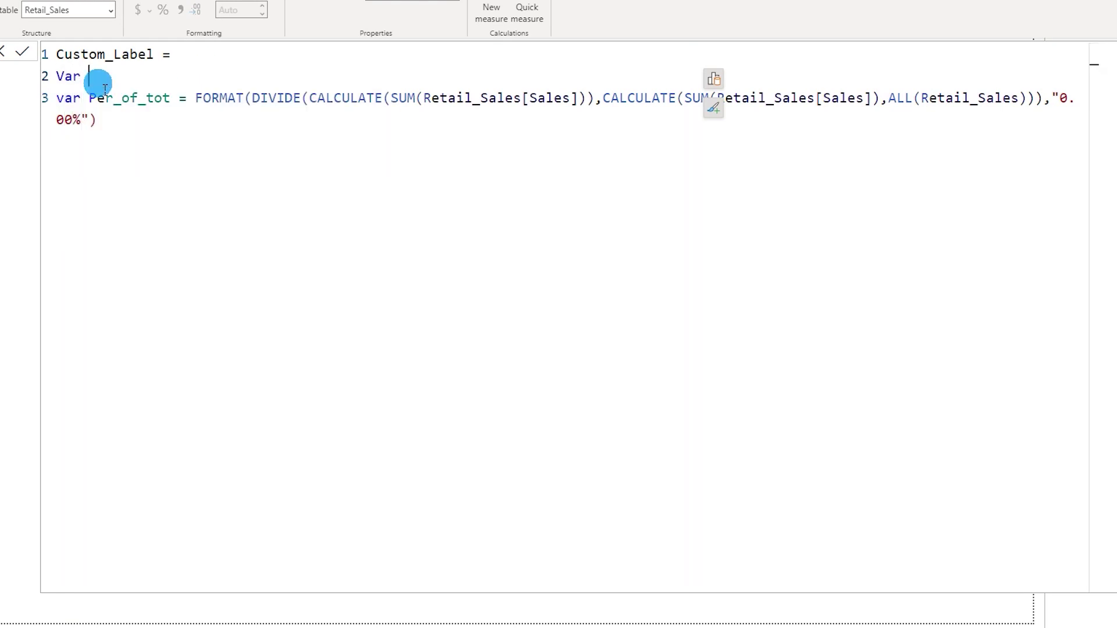
type("Sales_ = CALCULATE(sum")
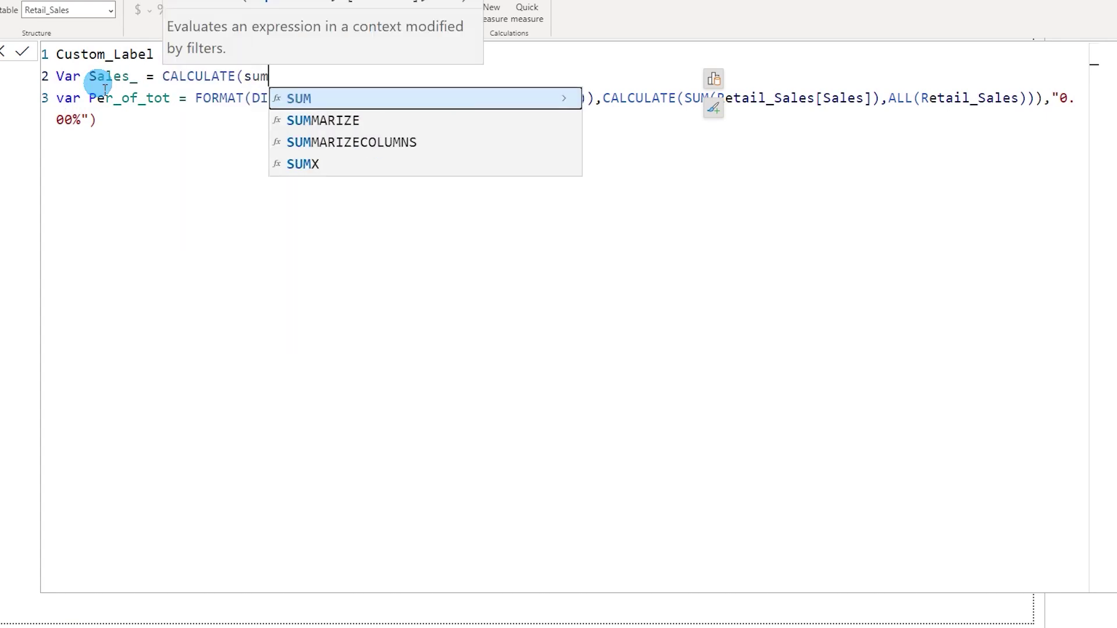
type("(sales")
key("Tab")
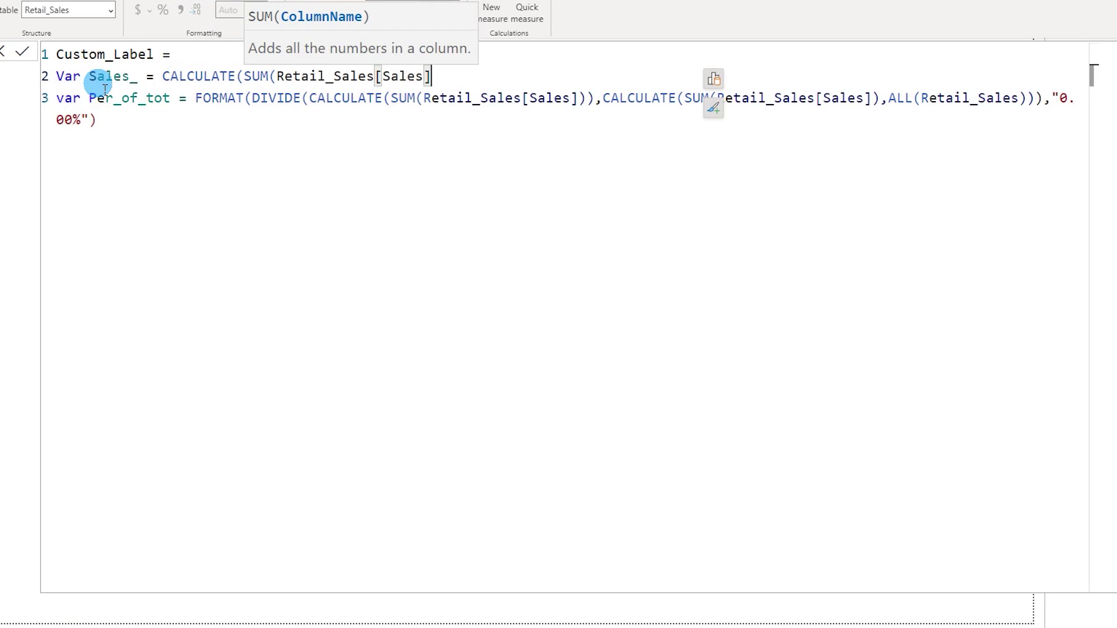
type("))")
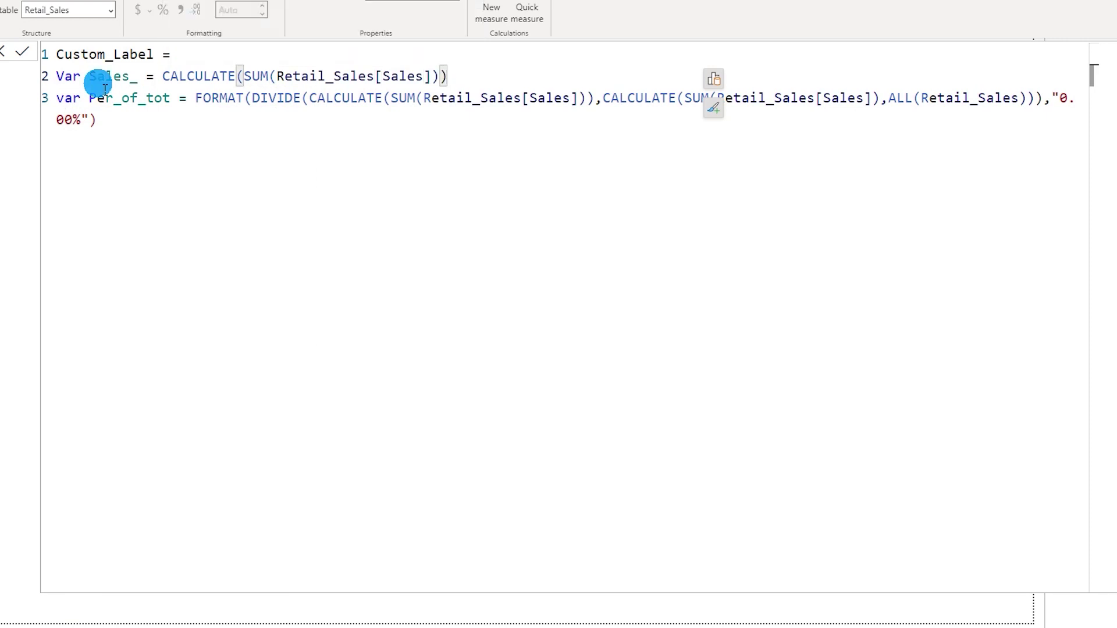
Add the line Return Sales_ & Per_of_tot at the end of the Custom_Label formula, separated by a blank line, and commit the measure.
left_click(173, 148)
key("Return")
key("Return")
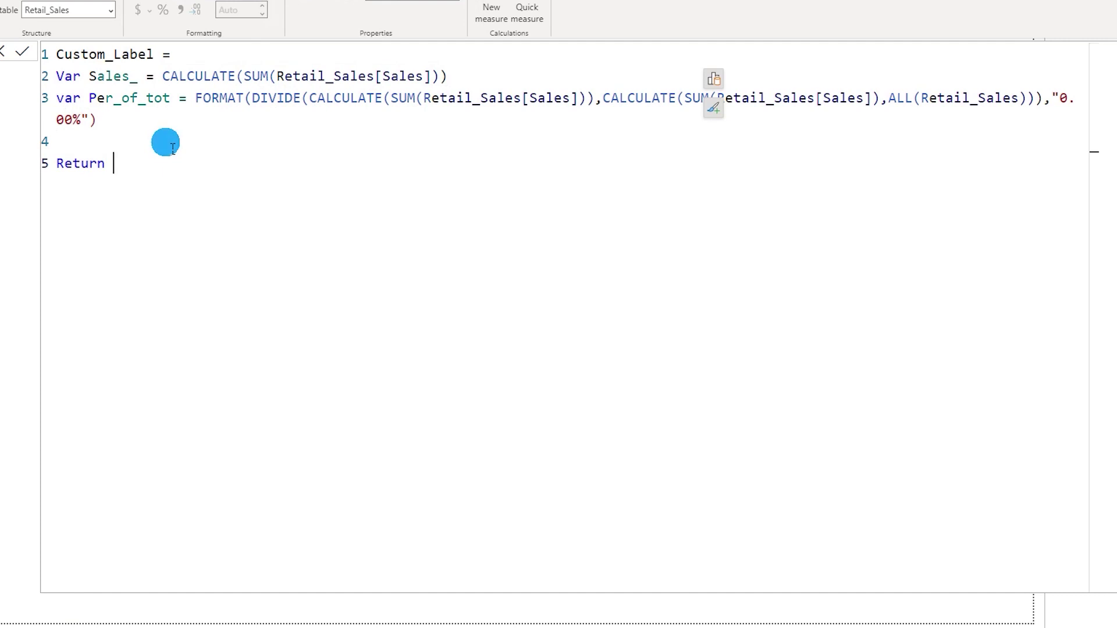
type("Return Sales_ &")
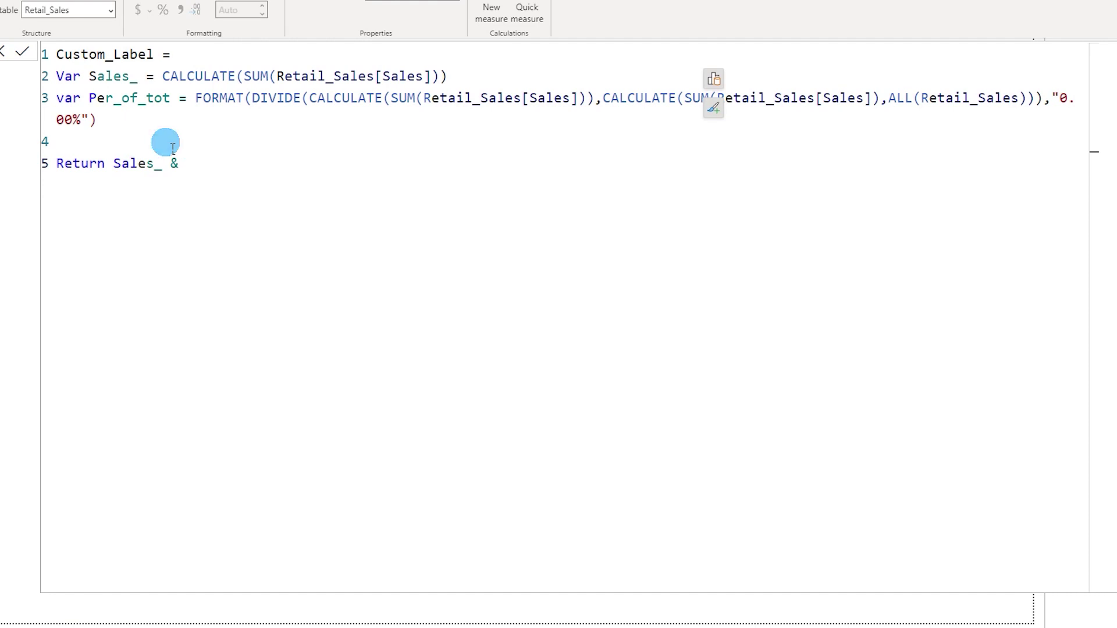
type("Per_of_tot")
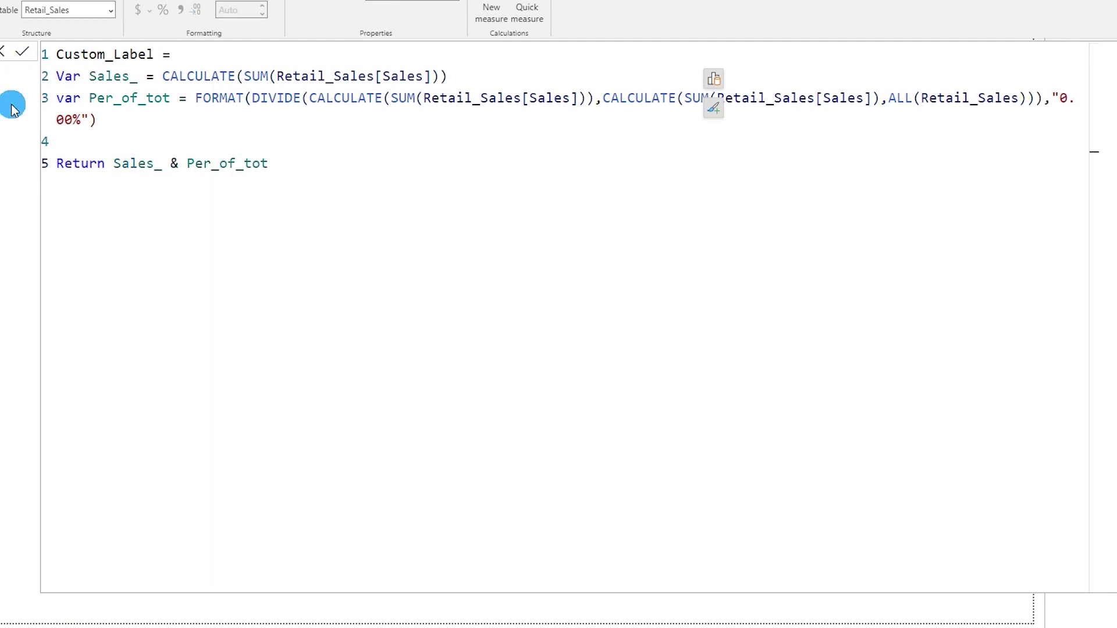
left_click(21, 51)
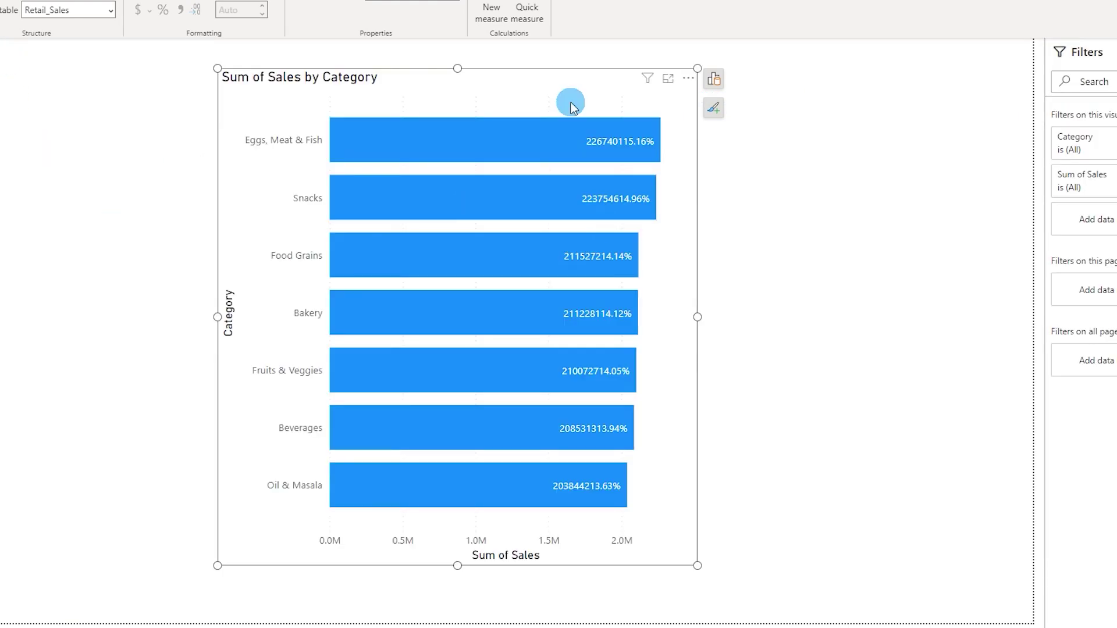
Wrap the Sales_ variable's CALCULATE expression in FORMAT with the format string "#,##0,,.0M", leaving the function's closing parenthesis open.
mouse_move(615, 151)
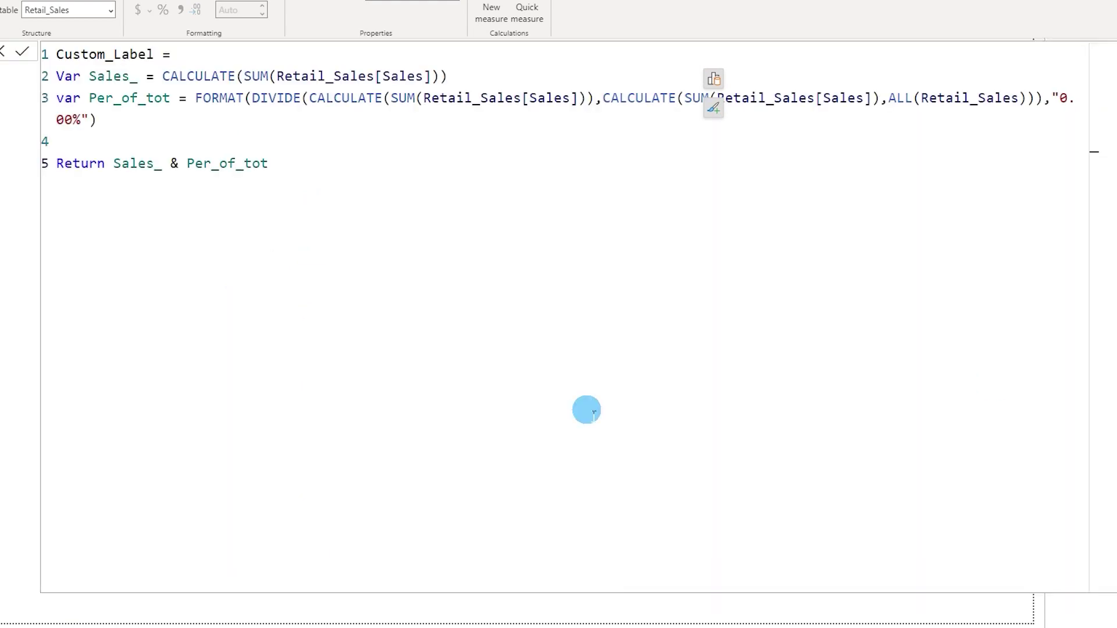
left_click(407, 76)
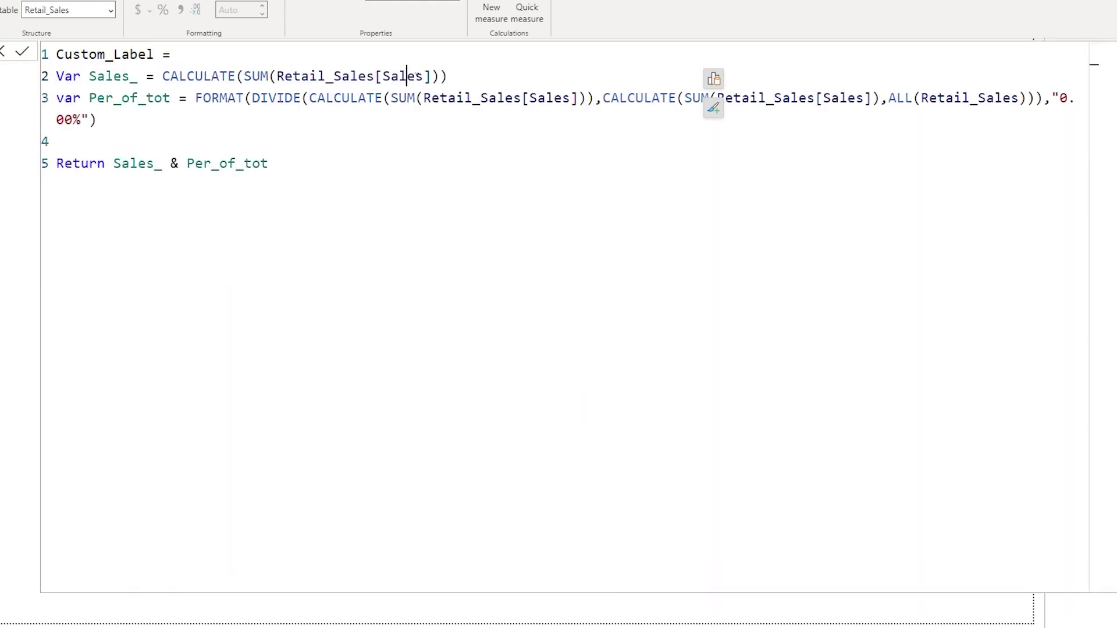
left_click(163, 77)
type("Form")
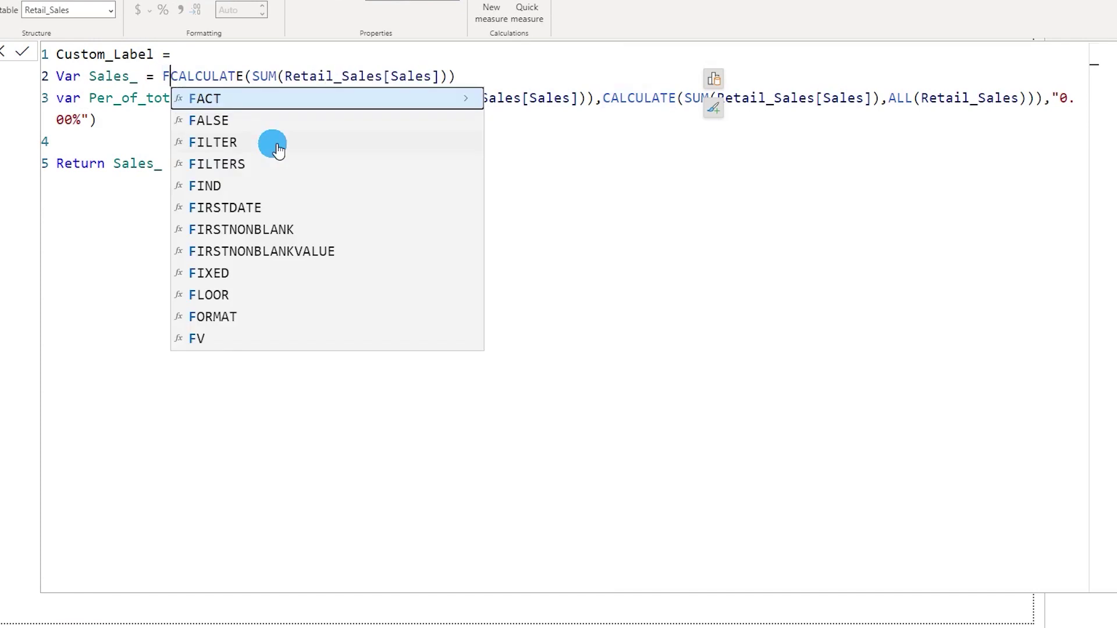
key("Tab")
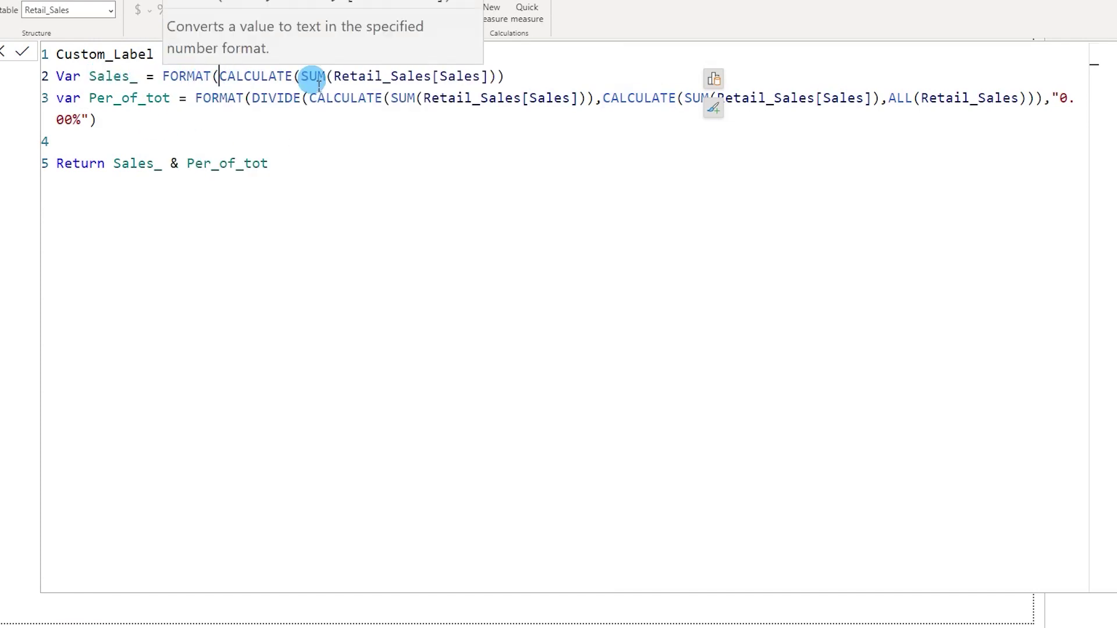
left_click(506, 77)
type(",")
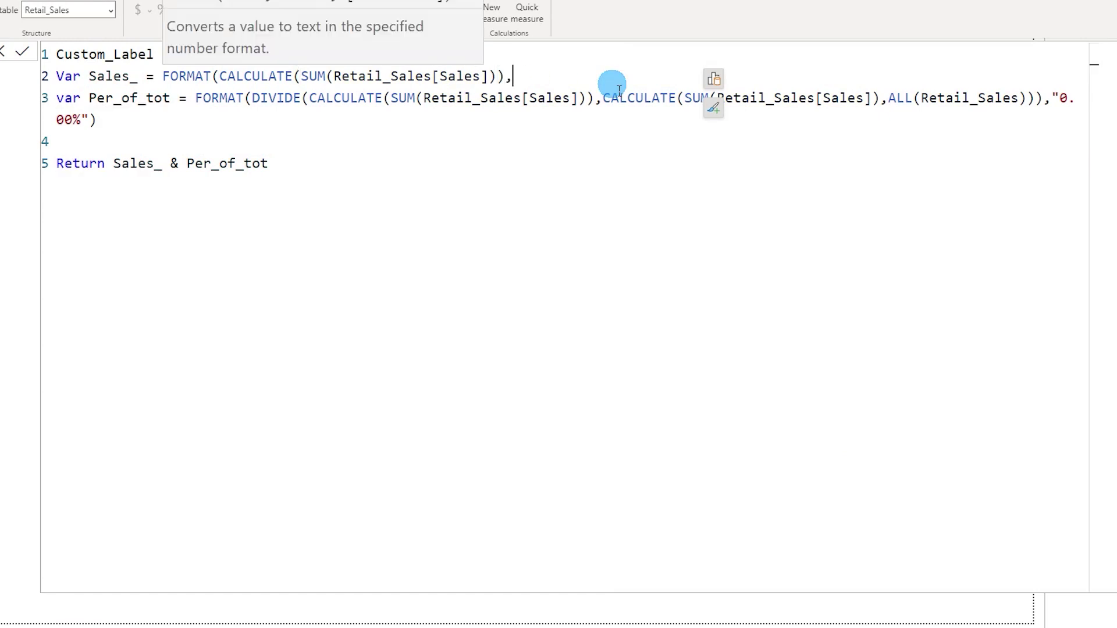
type("\"#,##0,,.0M\"")
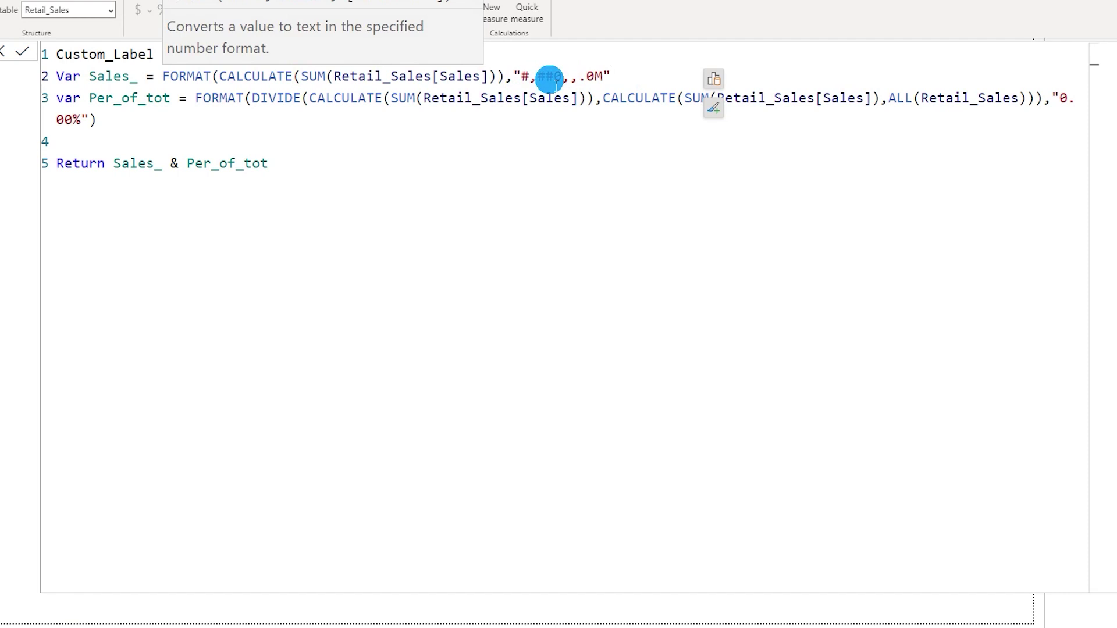
left_click(586, 76)
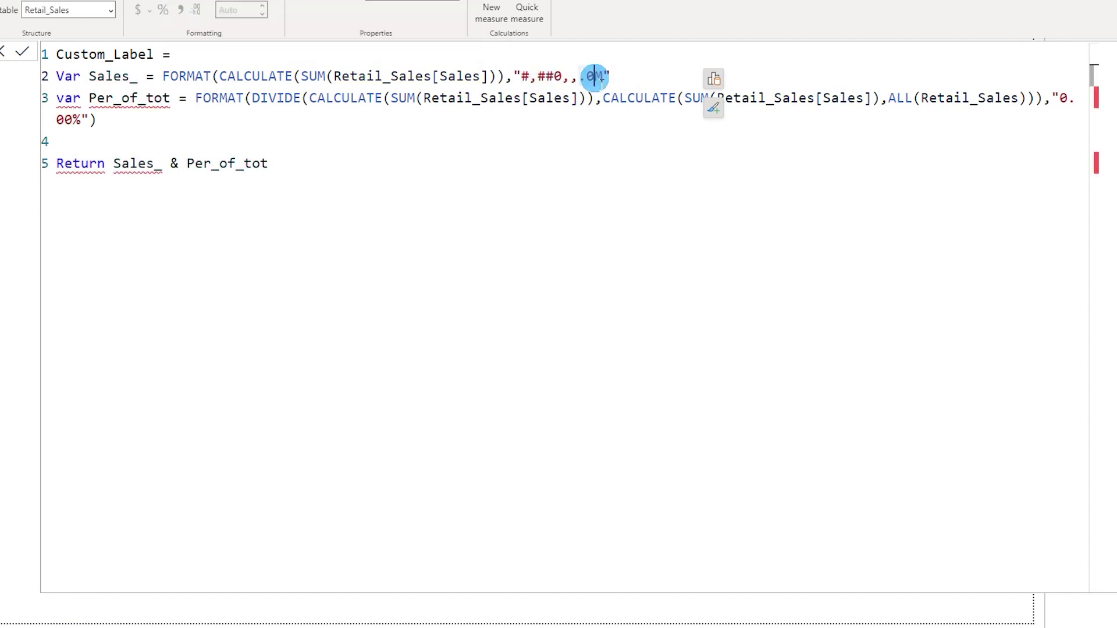
type("00")
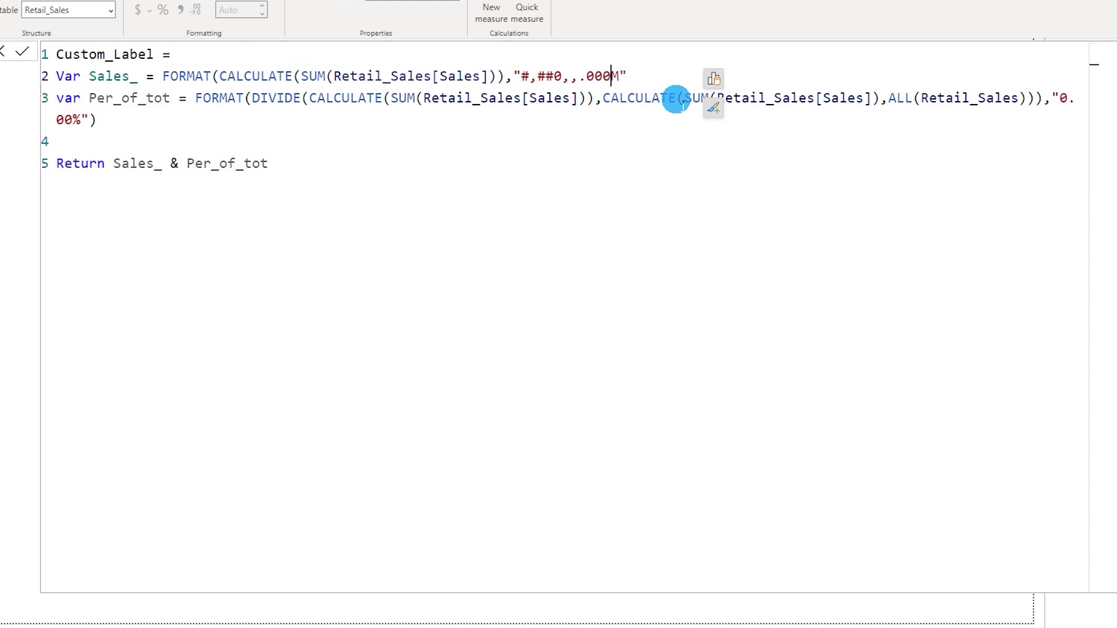
key("BackSpace")
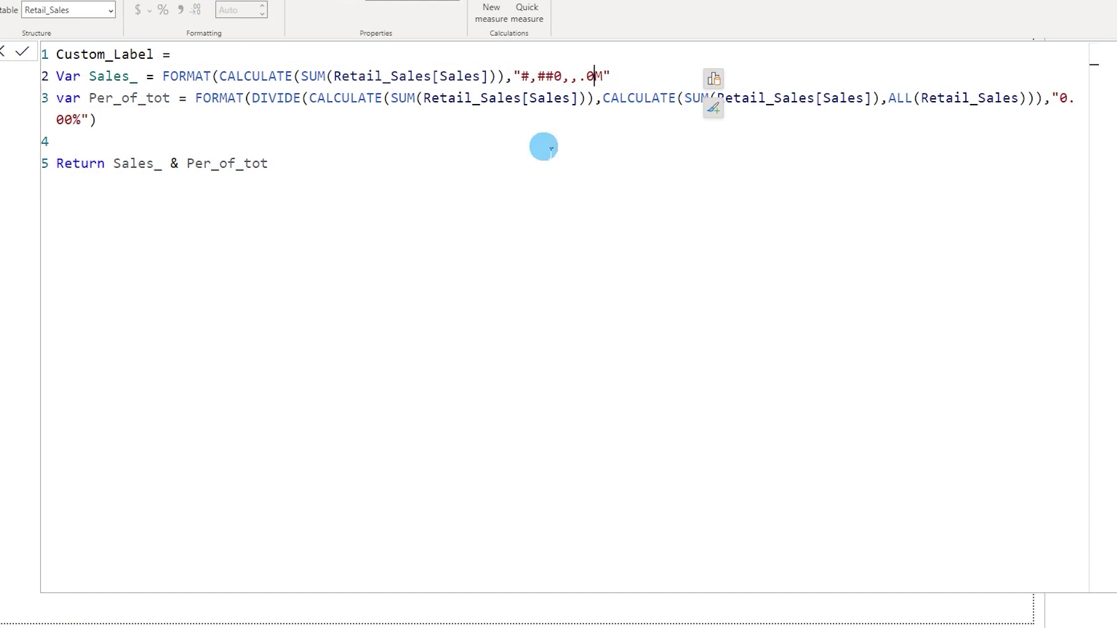
Add the closing parenthesis of the FORMAT function on the Sales_ line and commit the Custom_Label measure.
left_click_drag(610, 77, 515, 77)
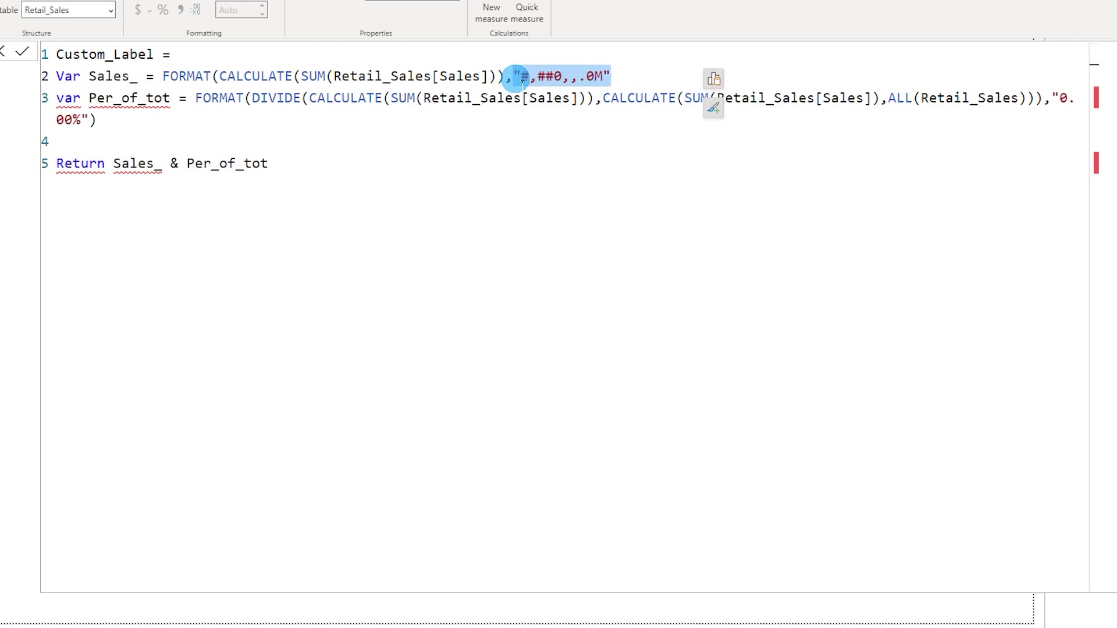
left_click_drag(516, 77, 529, 77)
left_click(655, 80)
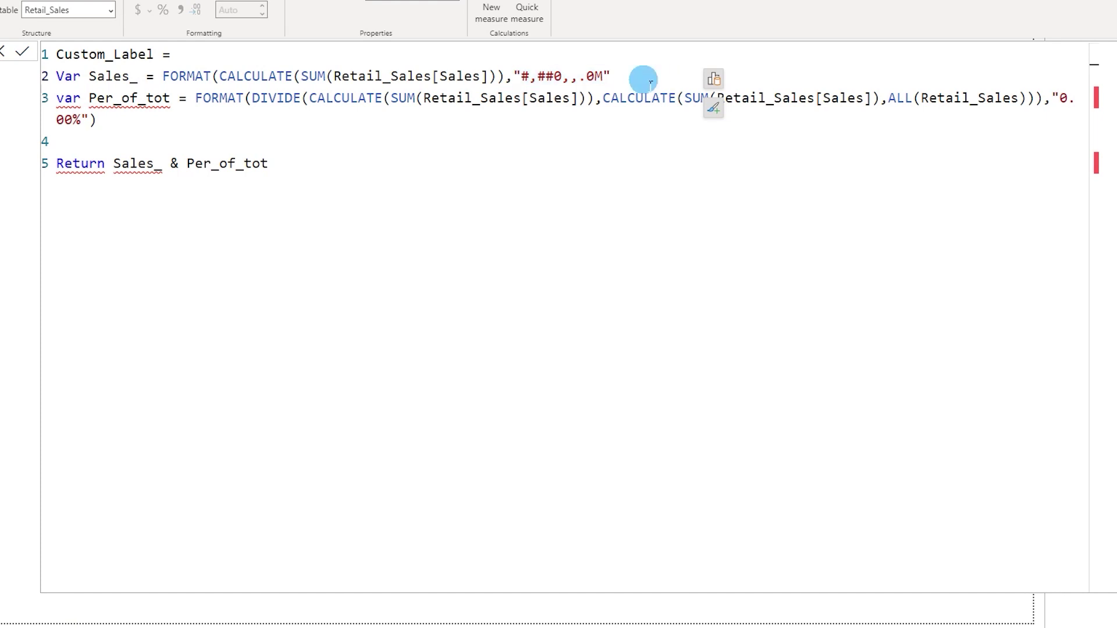
type(")")
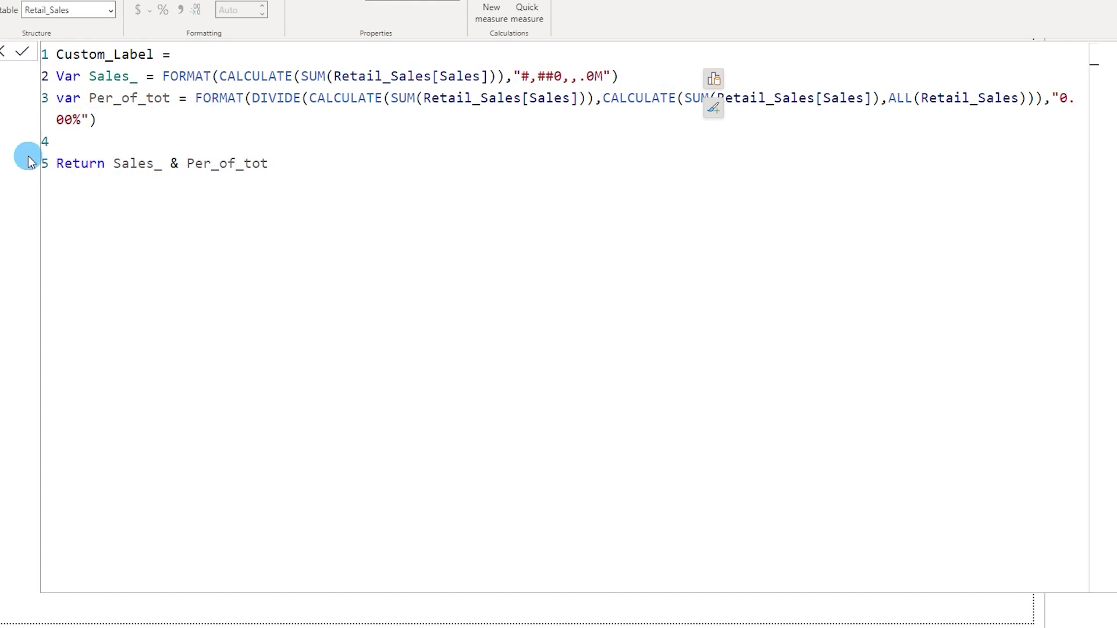
left_click(9, 52)
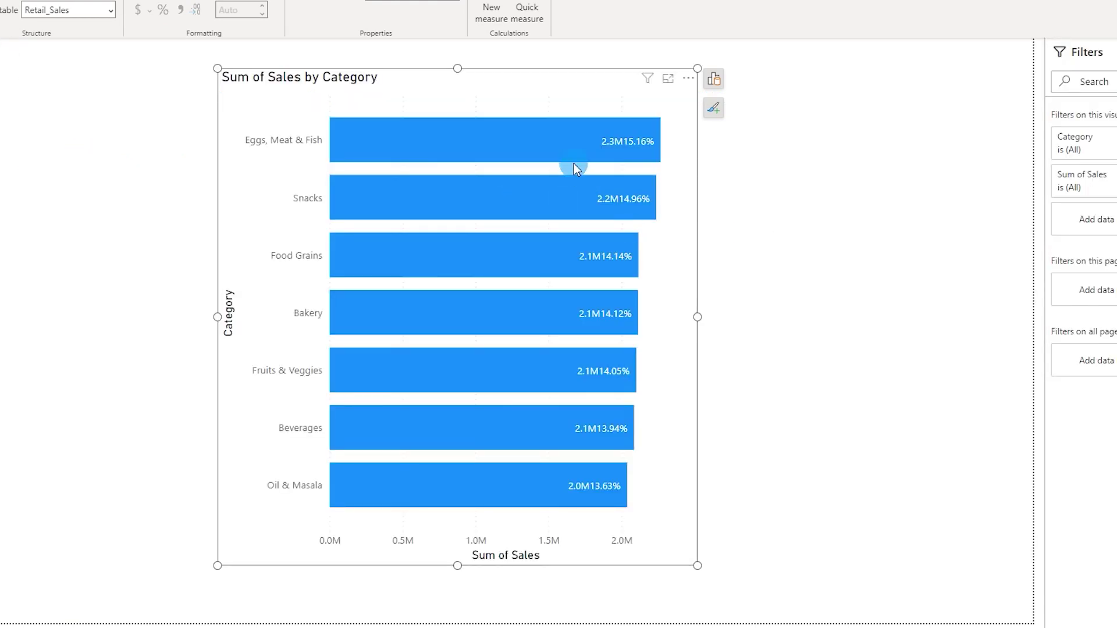
Insert the separator " | " with an additional & between Sales_ and Per_of_tot in the Return line, commit the measure and deselect the chart.
mouse_move(612, 148)
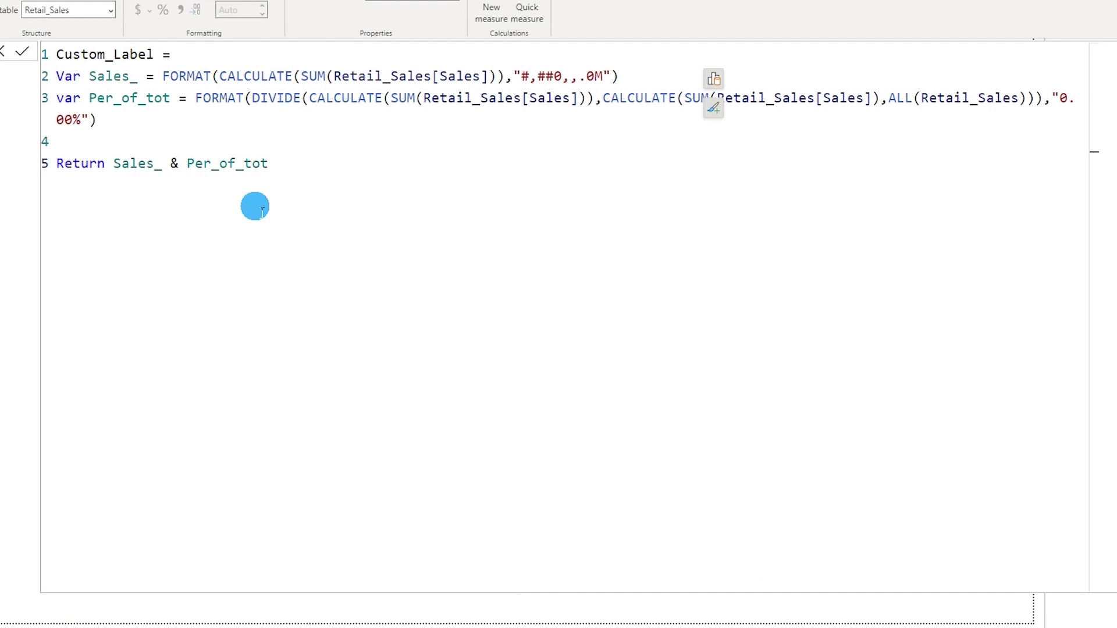
key("Left")
key("Left")
key("Left")
key("Left")
key("Left")
key("Left")
key("Left")
key("Left")
key("Left")
key("Left")
key("Left")
type("\" | ")
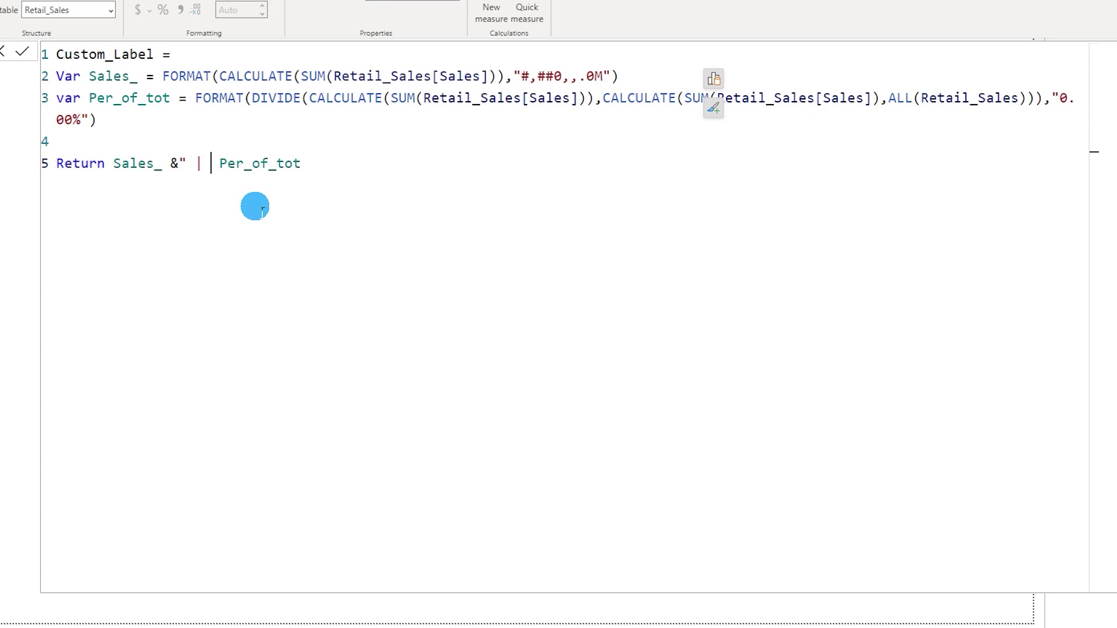
type("\" ")
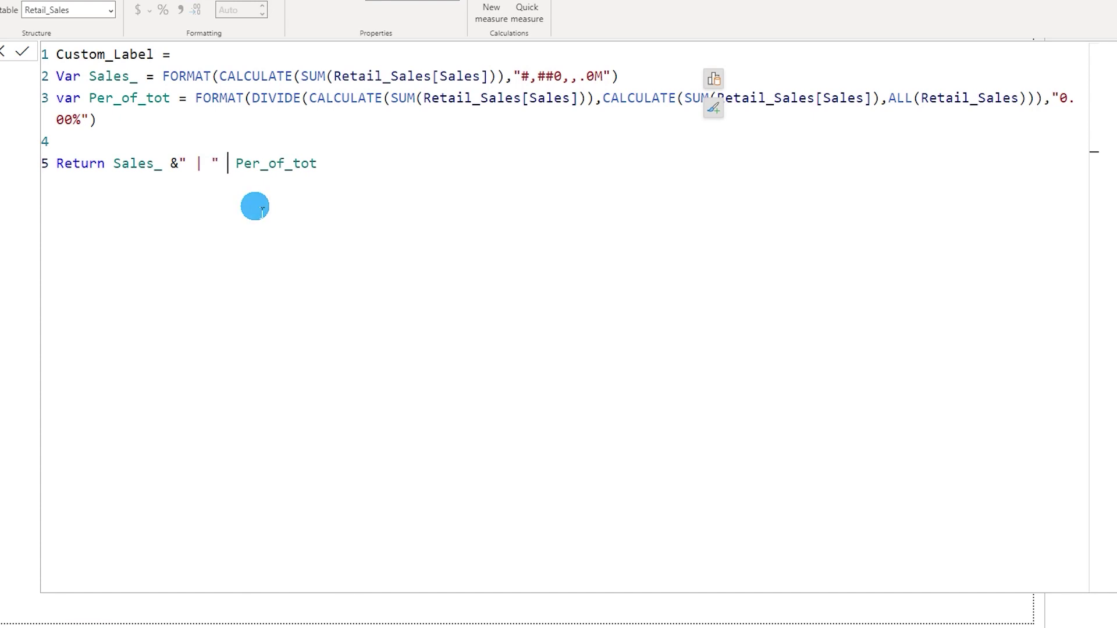
type("&")
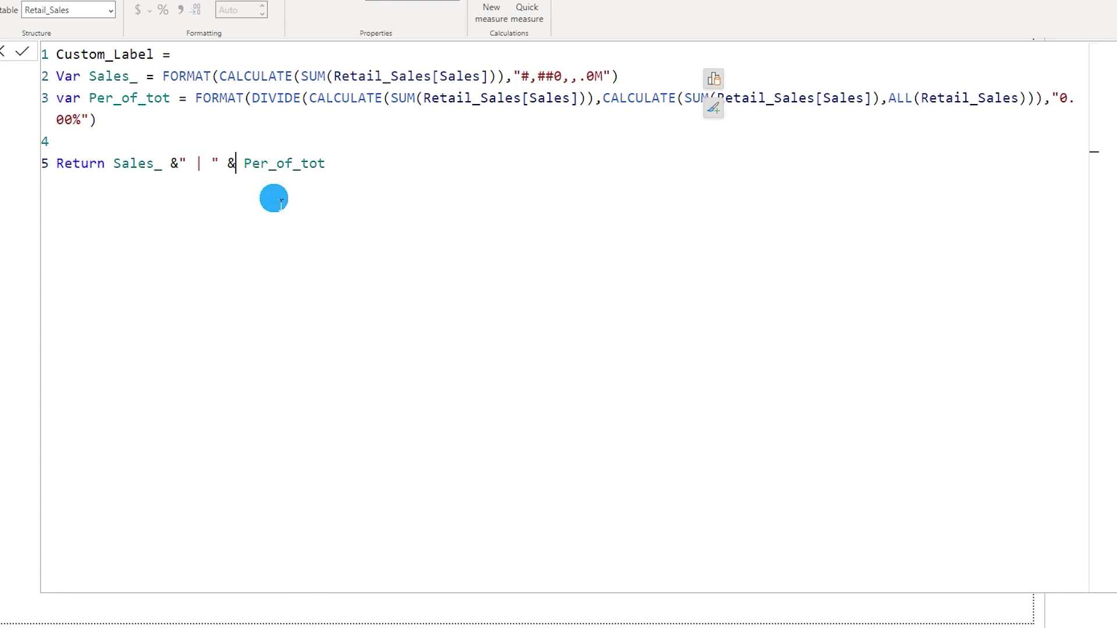
left_click(21, 52)
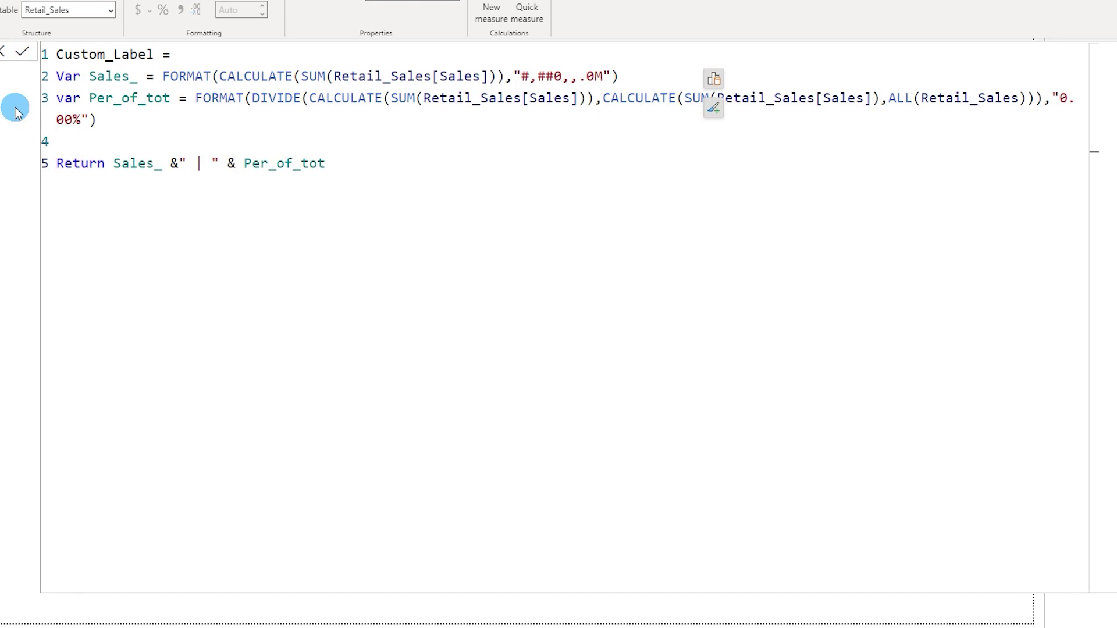
left_click(3, 51)
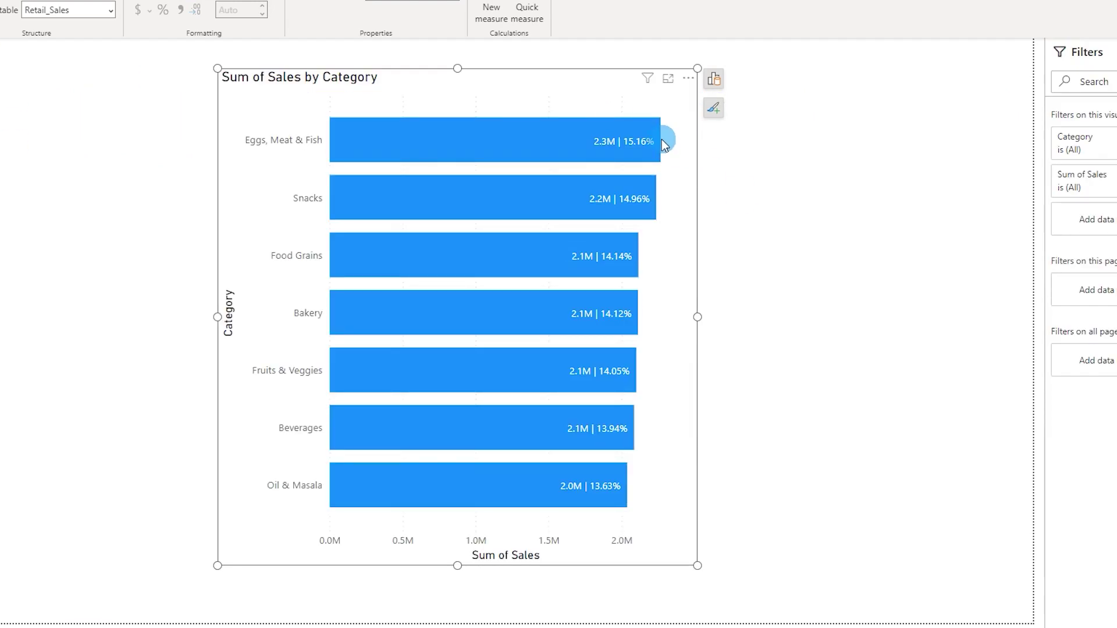
mouse_move(596, 150)
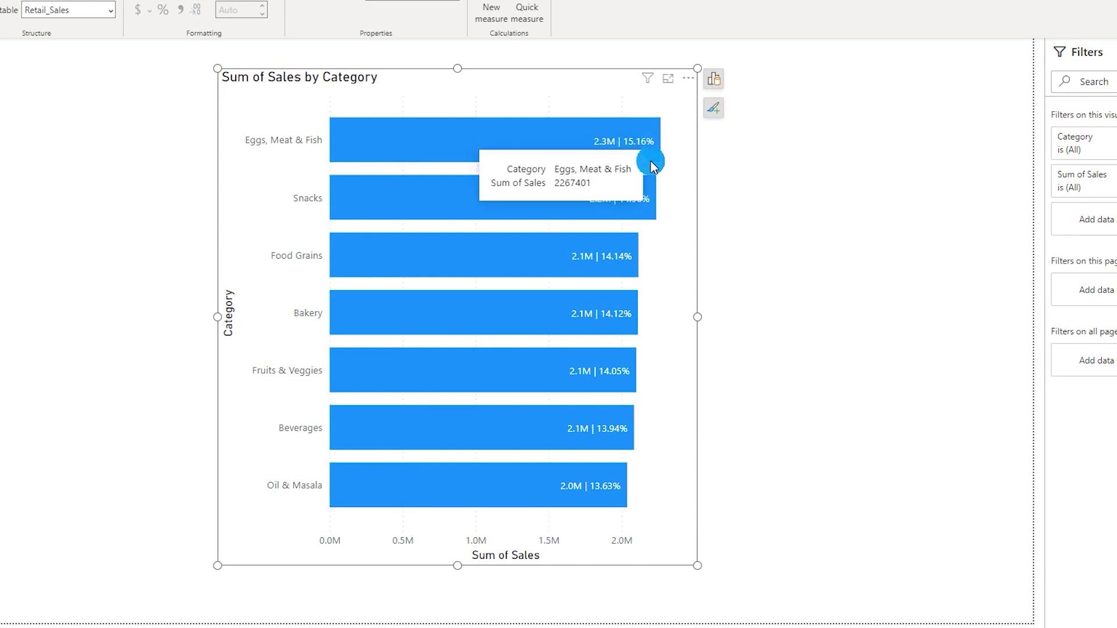
left_click(754, 210)
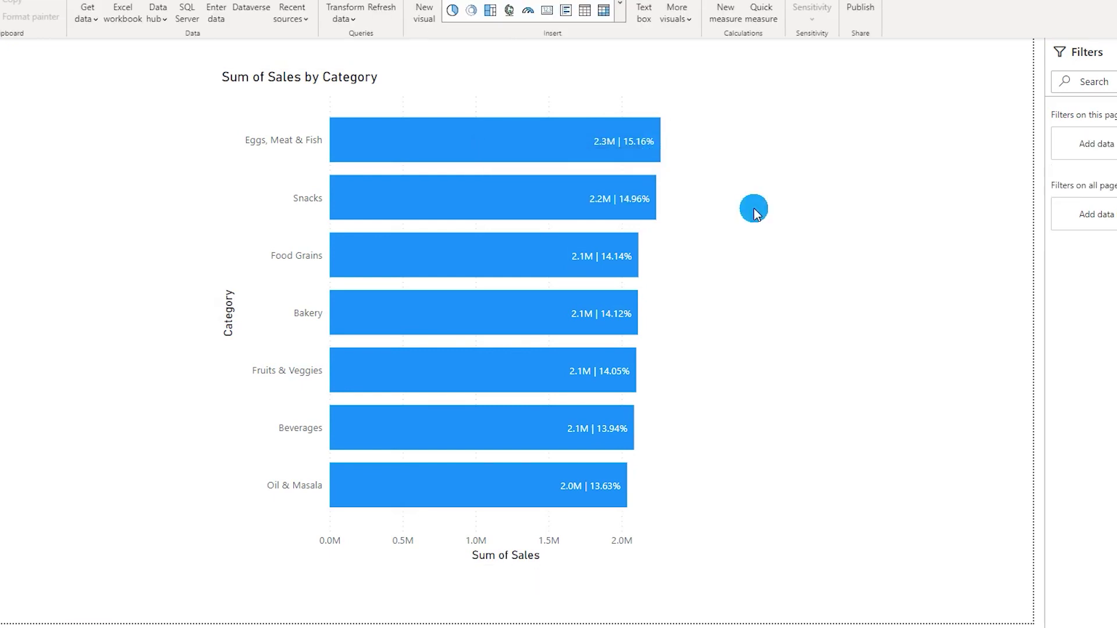
mouse_move(641, 163)
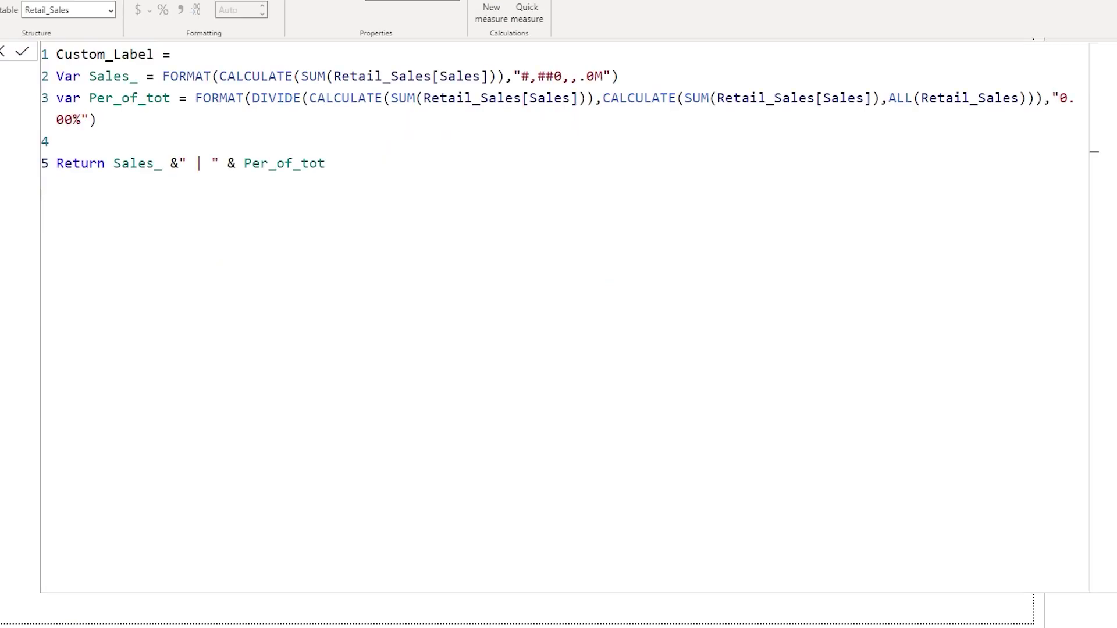
Add a variable cat_ defined as SELECTEDVALUE(Retail_Sales[Category]) on the blank line above Return in the Custom_Label formula.
left_click(134, 145)
type("var ")
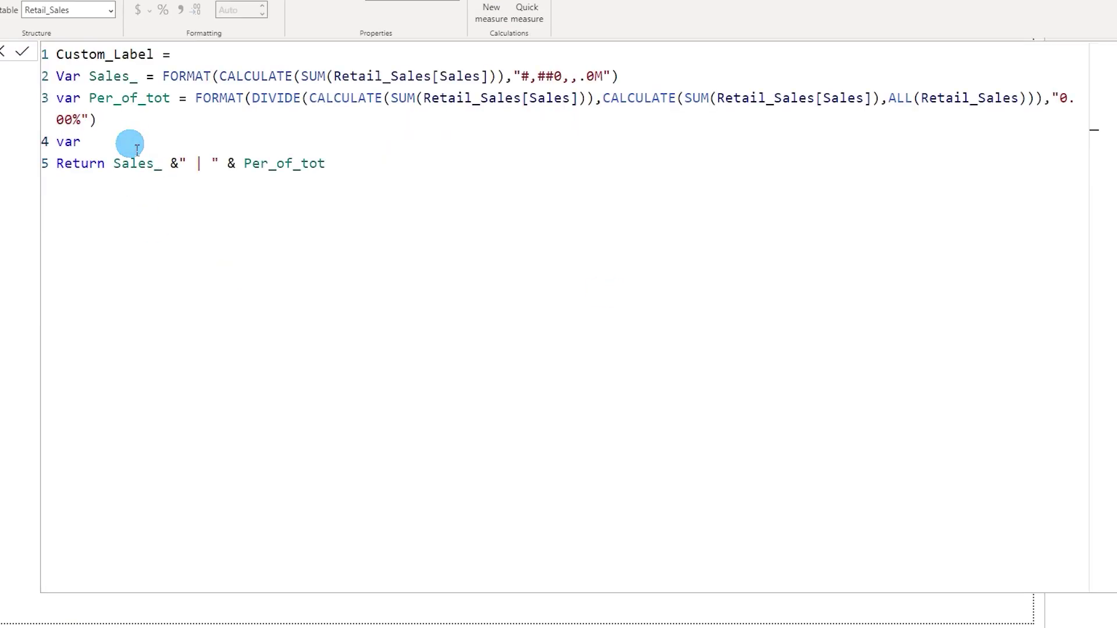
type("C")
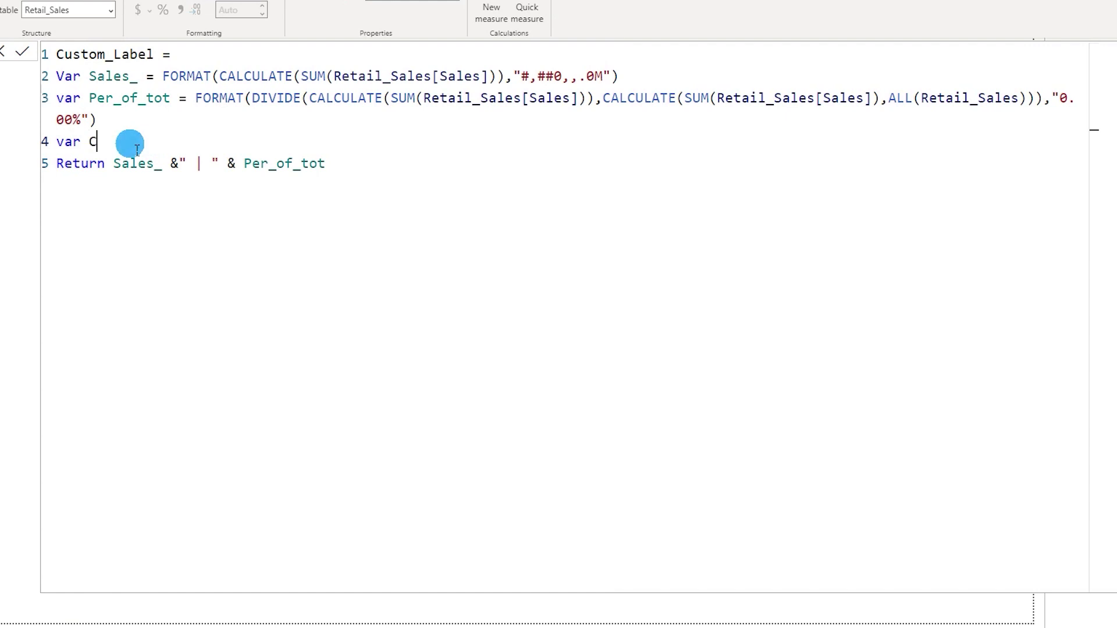
type("at_ = Sele")
key("Down")
key("Down")
key("Down")
key("Down")
key("Tab")
key("Down")
key("Tab")
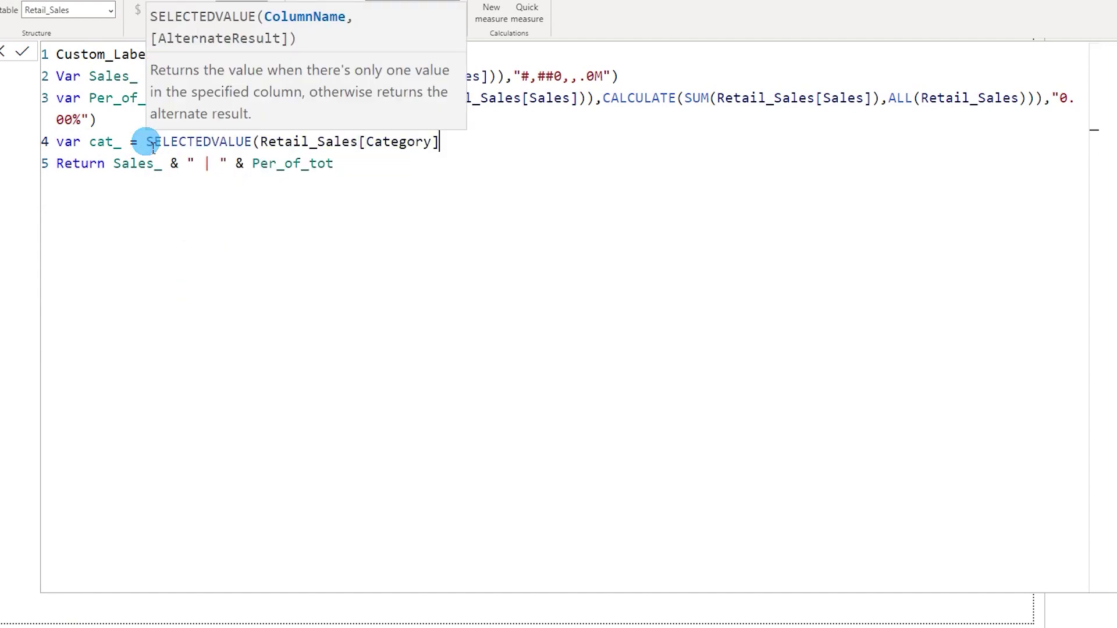
type(")")
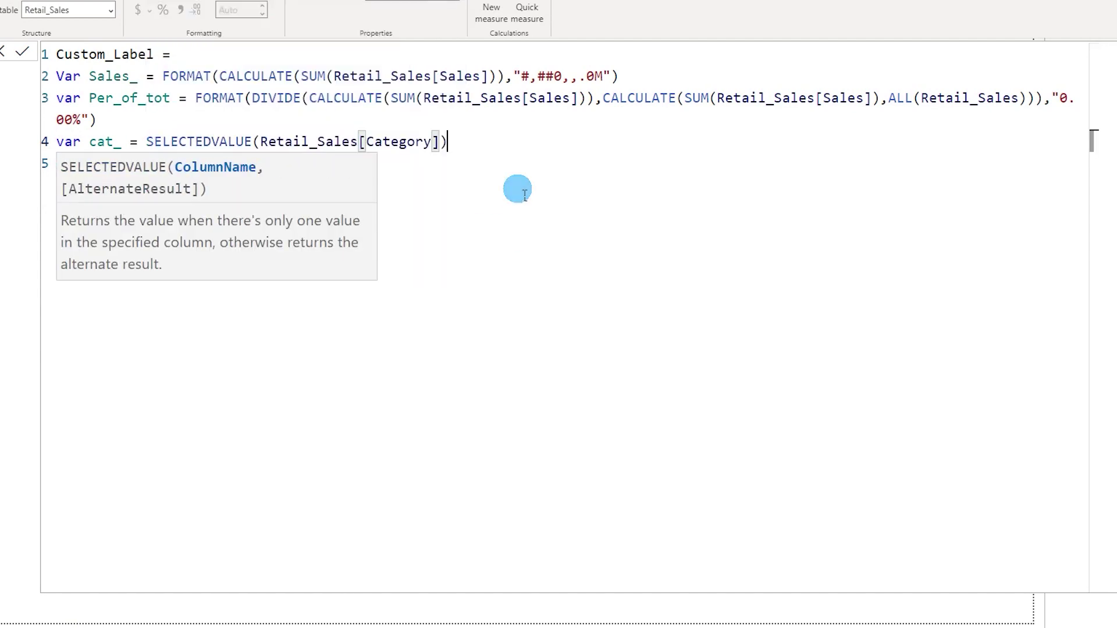
Insert cat_ & " | " & before Sales_ in the Return line, commit the Custom_Label measure and deselect the chart.
left_click(116, 163)
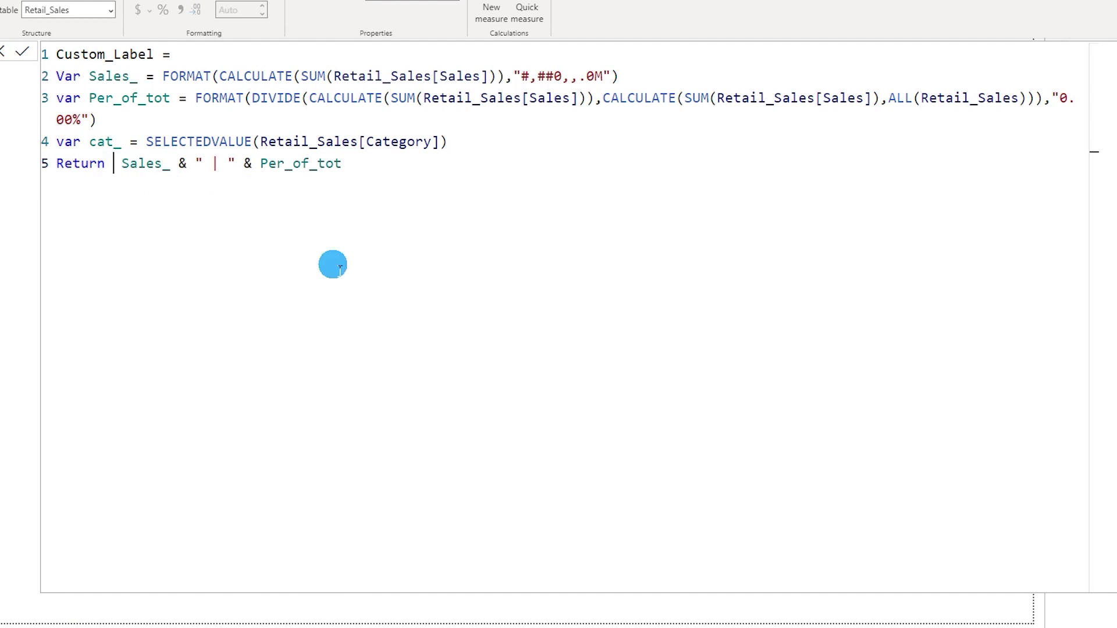
type("cat_")
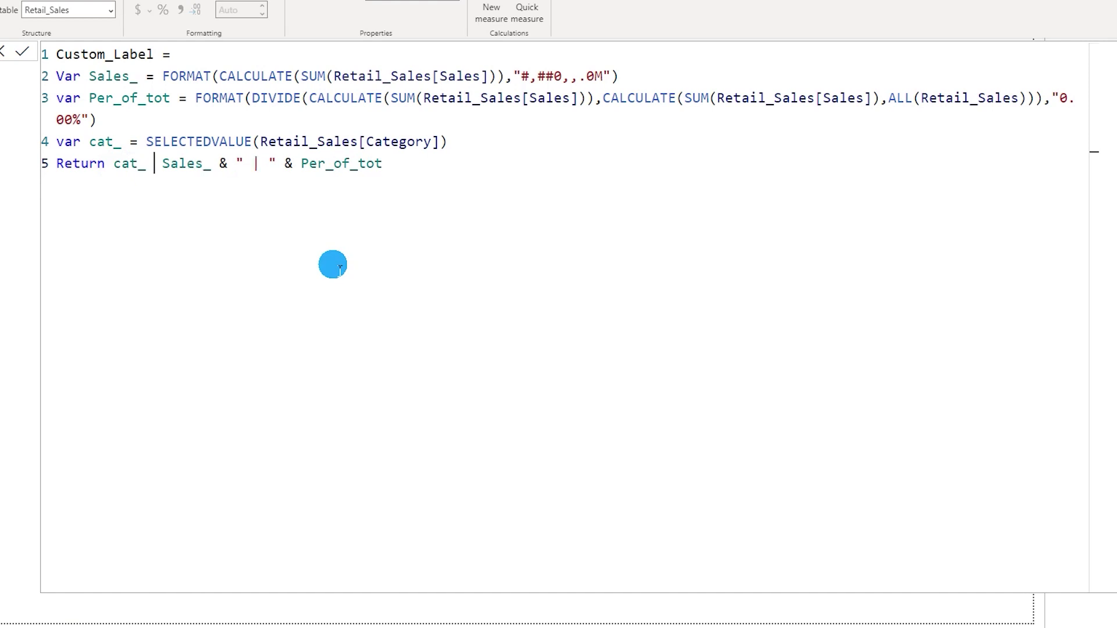
type("&")
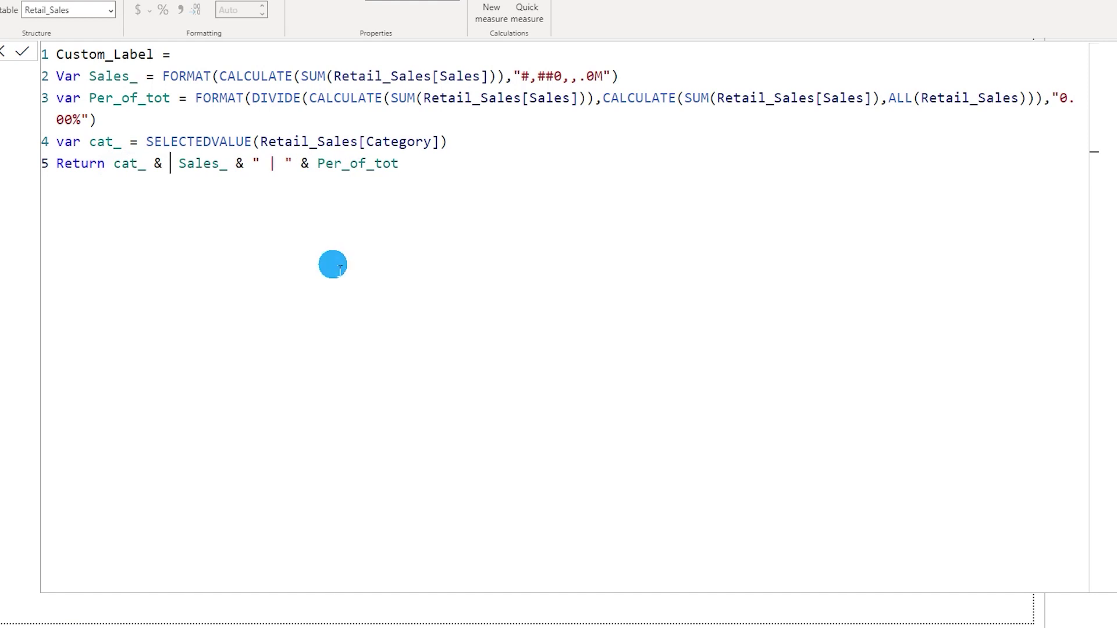
type(" \"")
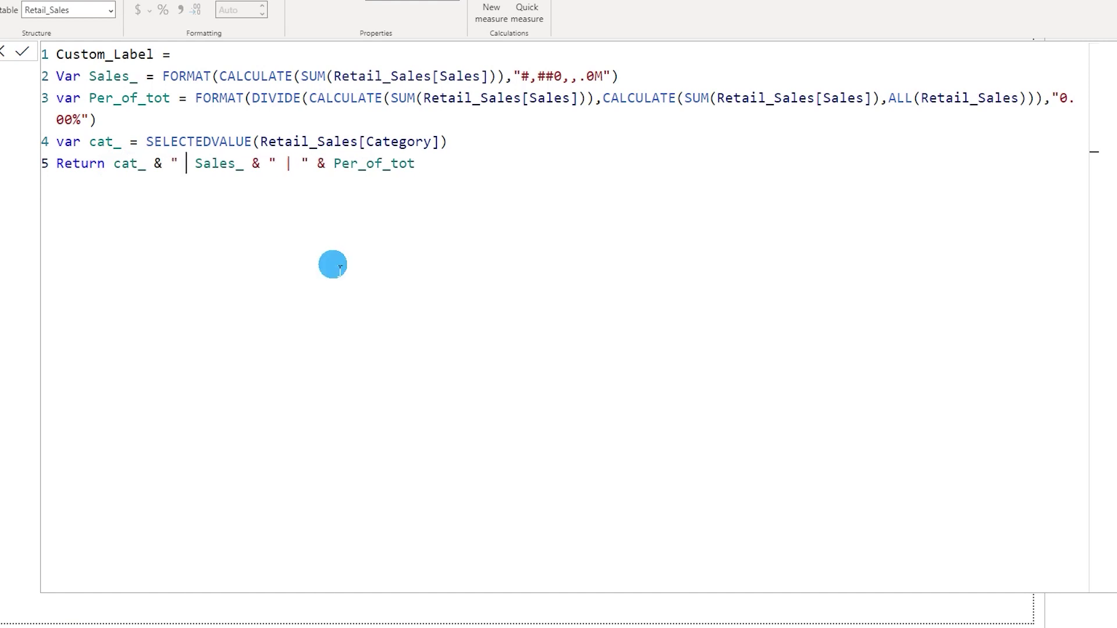
type(" |")
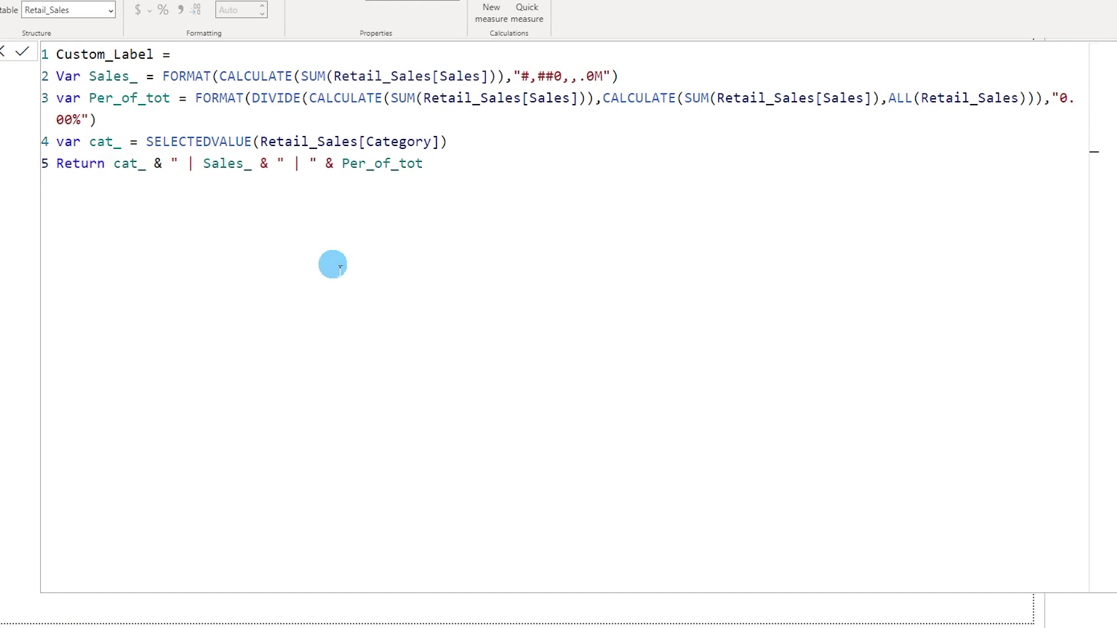
type(" \"")
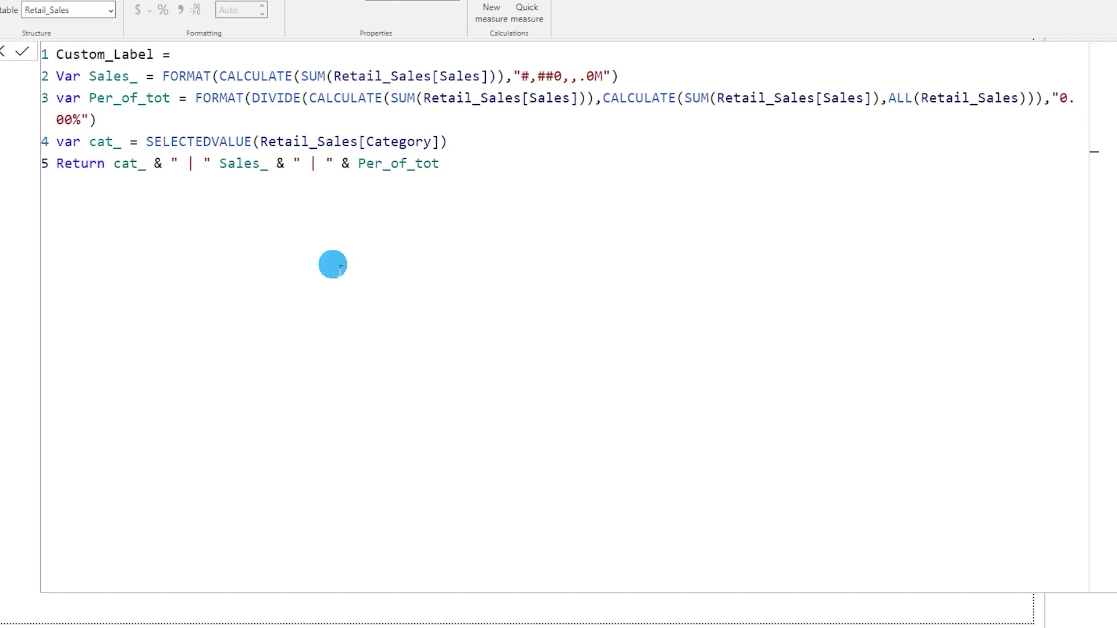
type(" &")
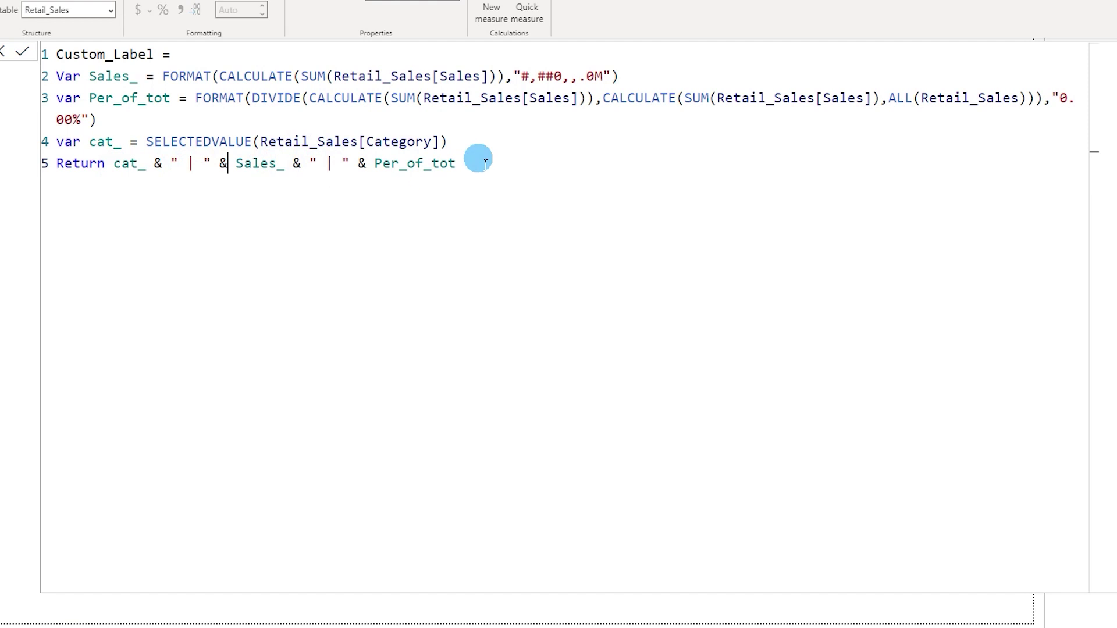
left_click(21, 54)
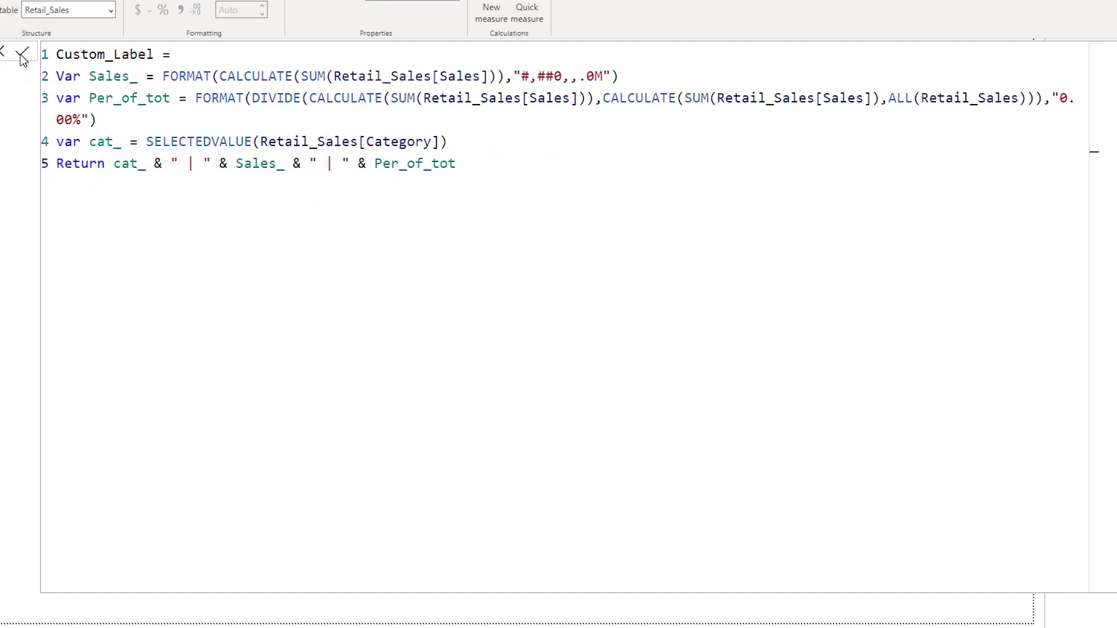
left_click(4, 52)
left_click(605, 227)
left_click(735, 268)
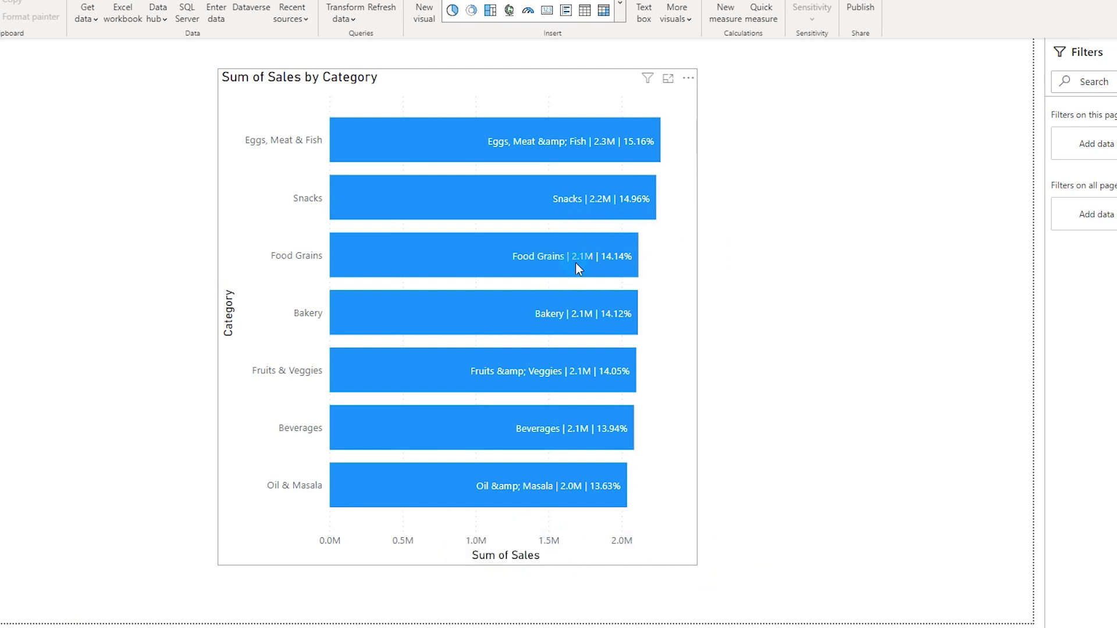
mouse_move(619, 262)
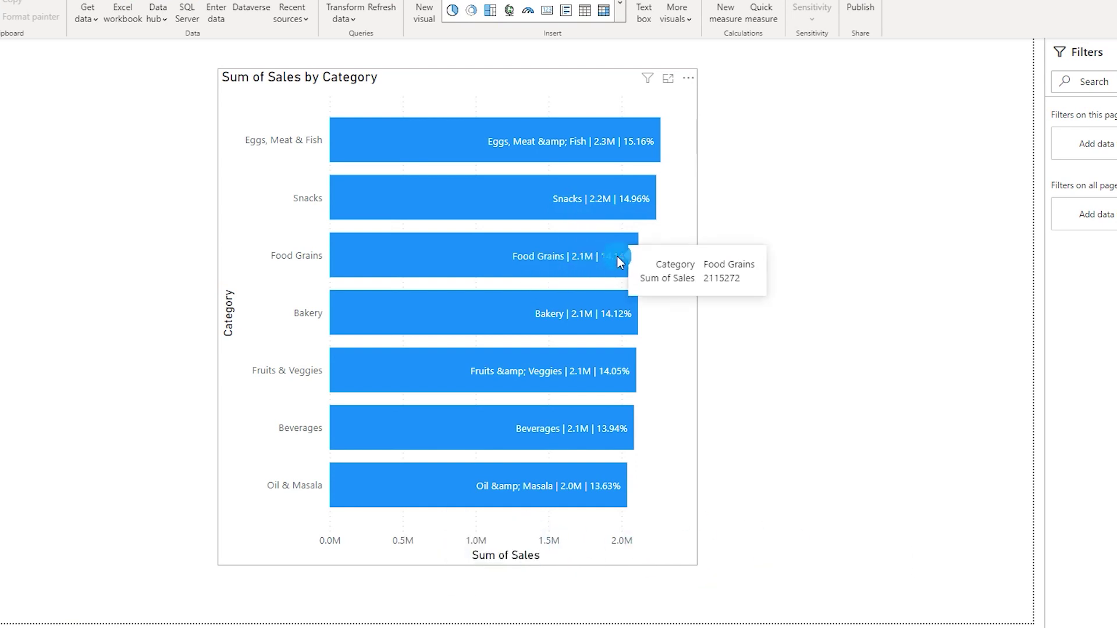